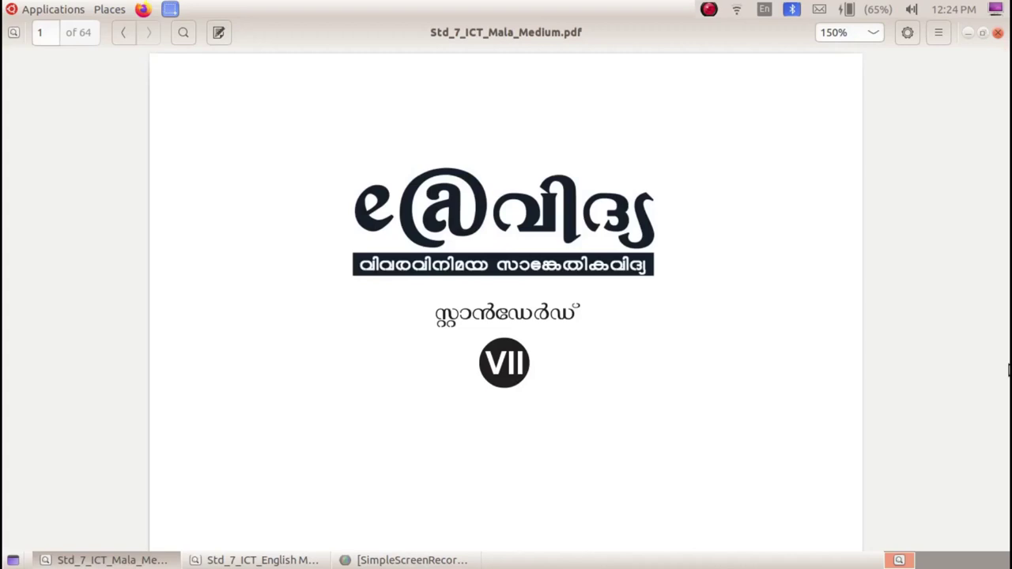
Step: Jump the English-medium textbook to page 50, Chapter 7 Data Analysis, then return to the Malayalam-medium PDF
key(alt+Tab)
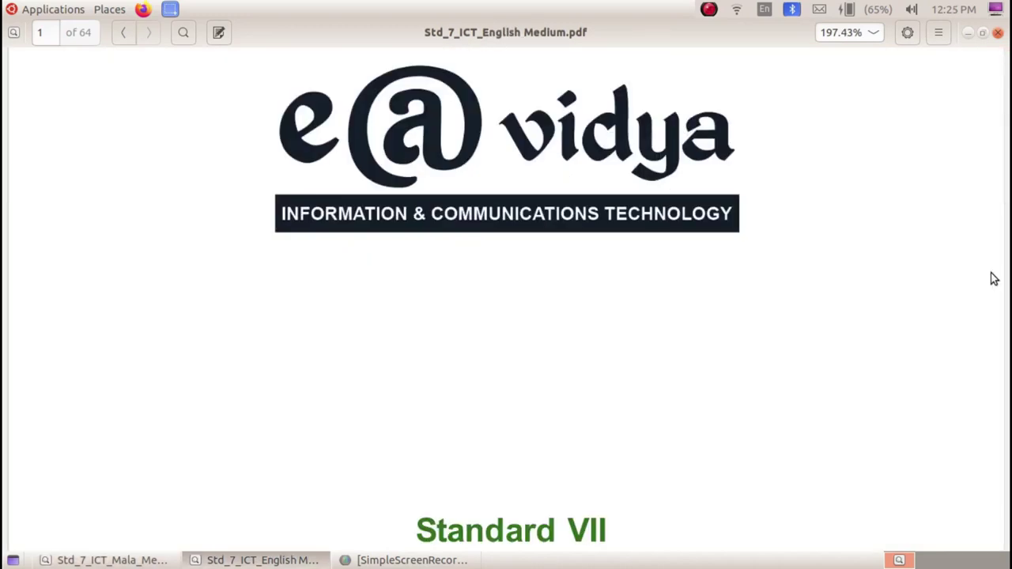
click(1006, 432)
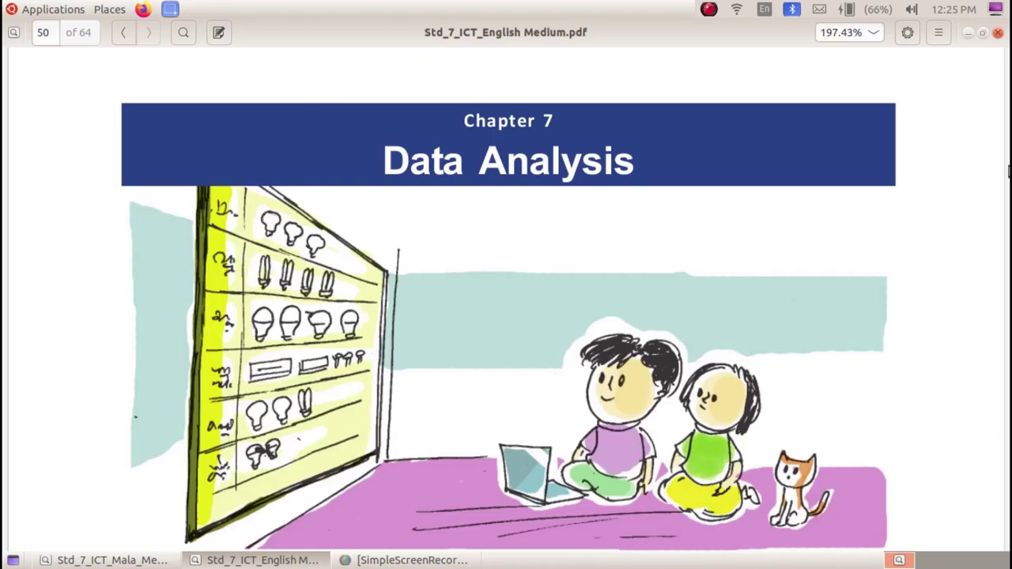
key(alt+Tab)
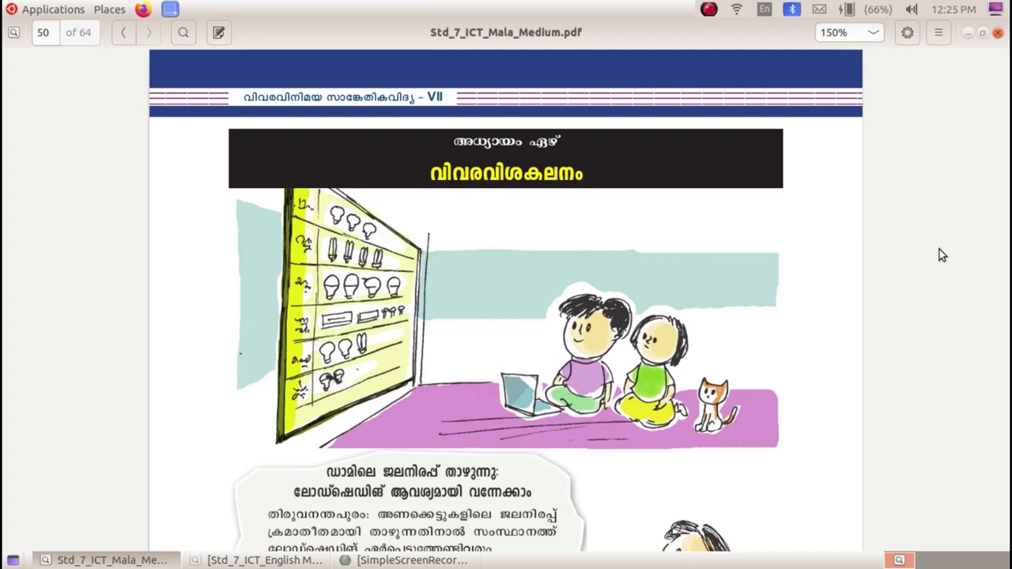
scroll(739, 317, down, 5)
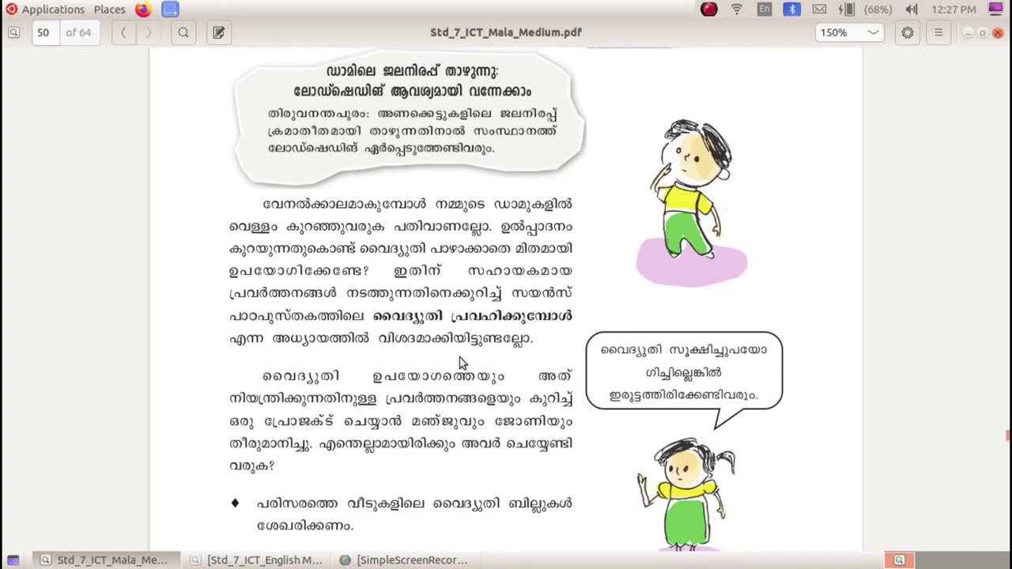
Step: Scroll through page 50 of the Malayalam textbook to the top of page 51's electricity-bill activity
scroll(460, 357, down, 4)
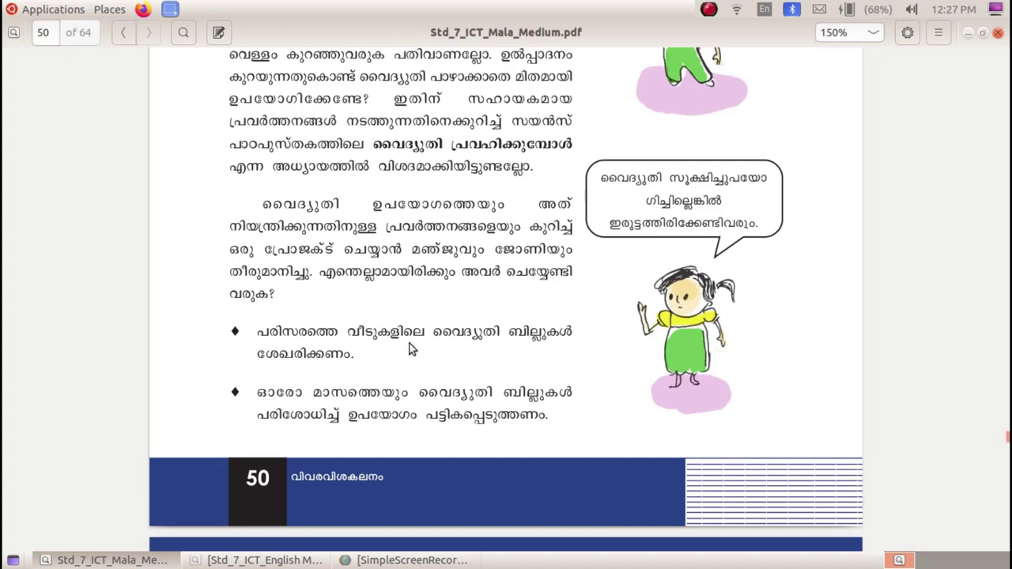
scroll(415, 344, down, 4)
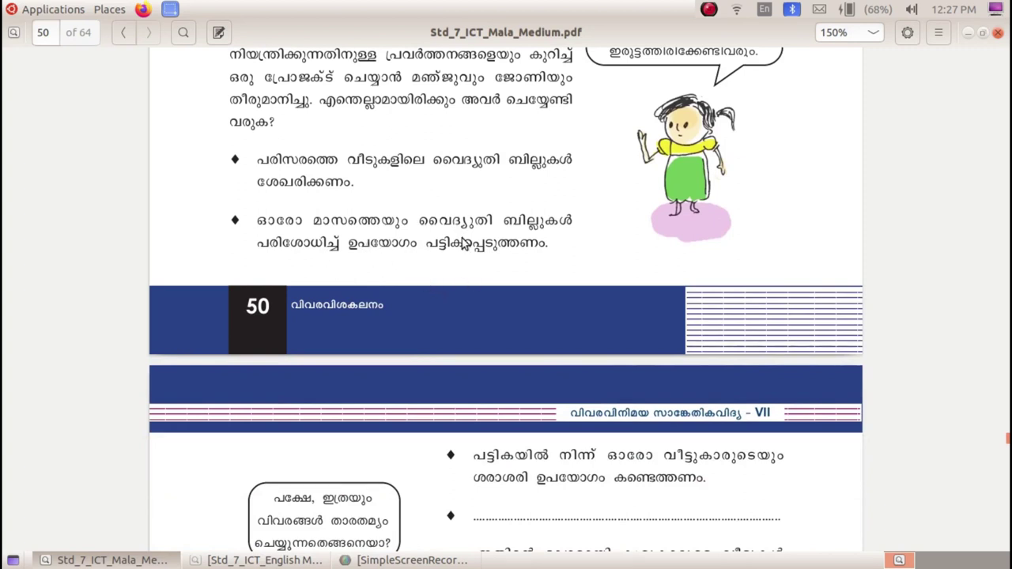
scroll(465, 244, down, 3)
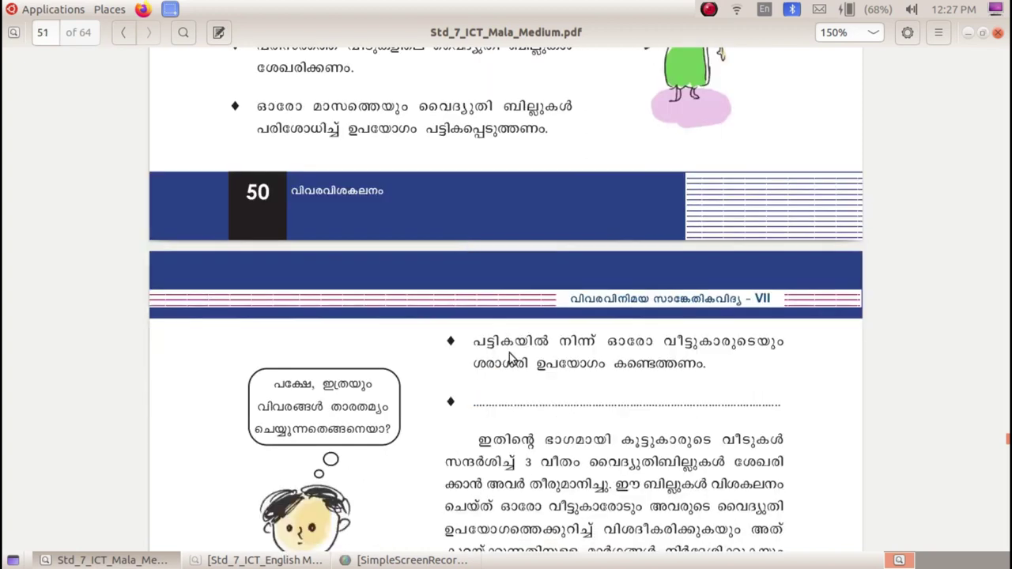
scroll(537, 261, down, 3)
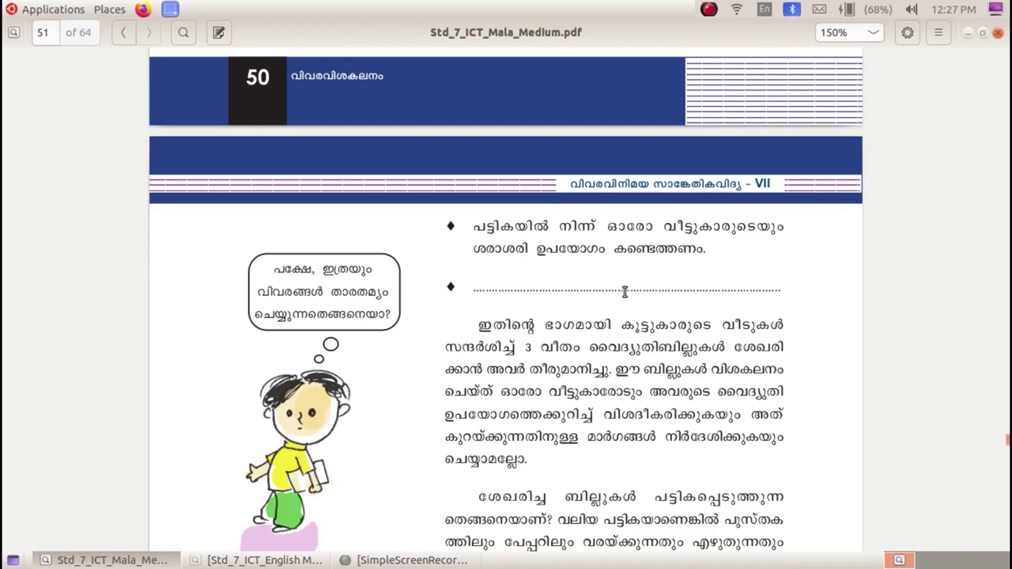
scroll(595, 305, down, 1)
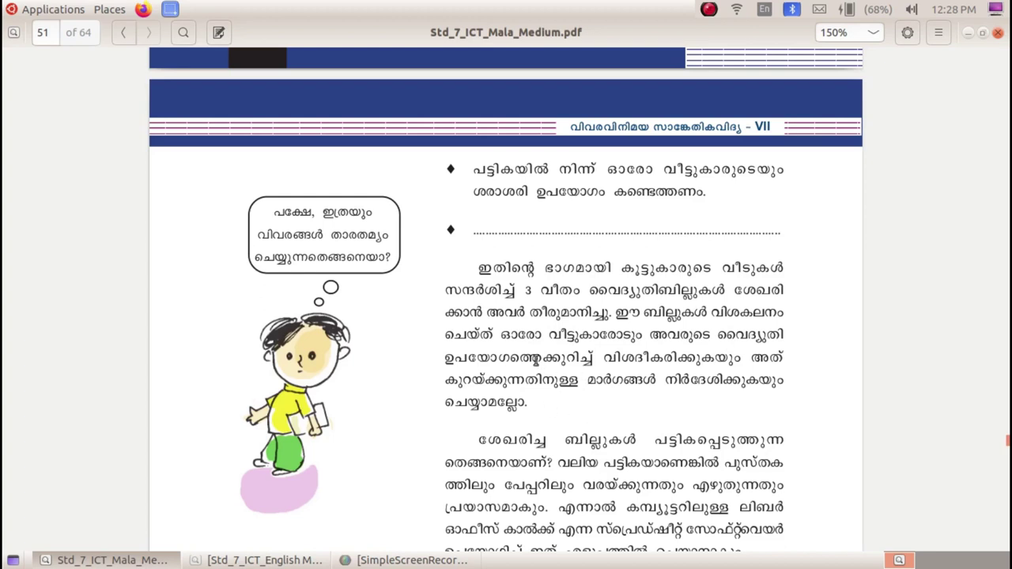
Step: Scroll down to the textbook's sample Calc table of names with March, May and July bills
scroll(615, 335, down, 4)
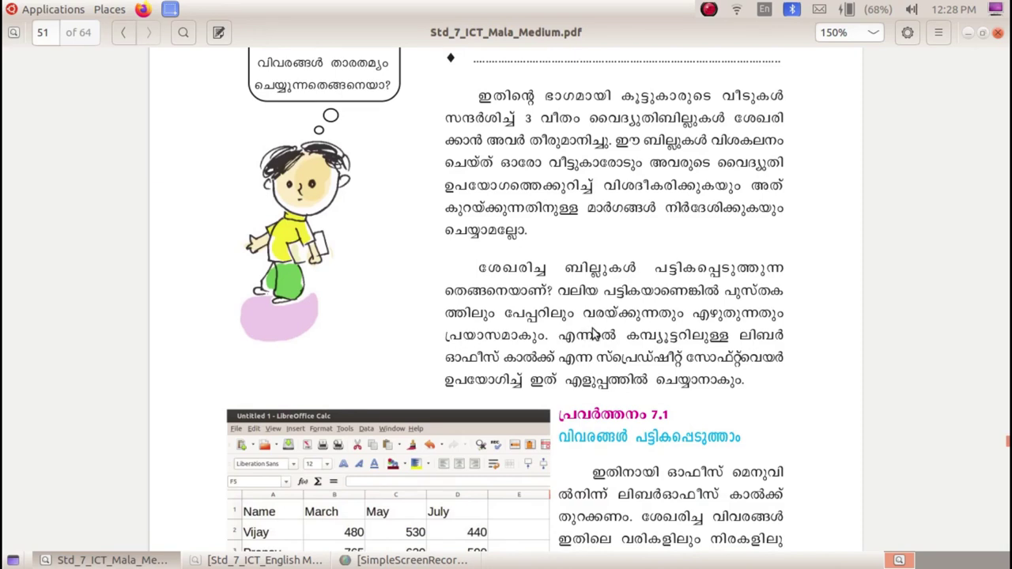
scroll(624, 332, down, 1)
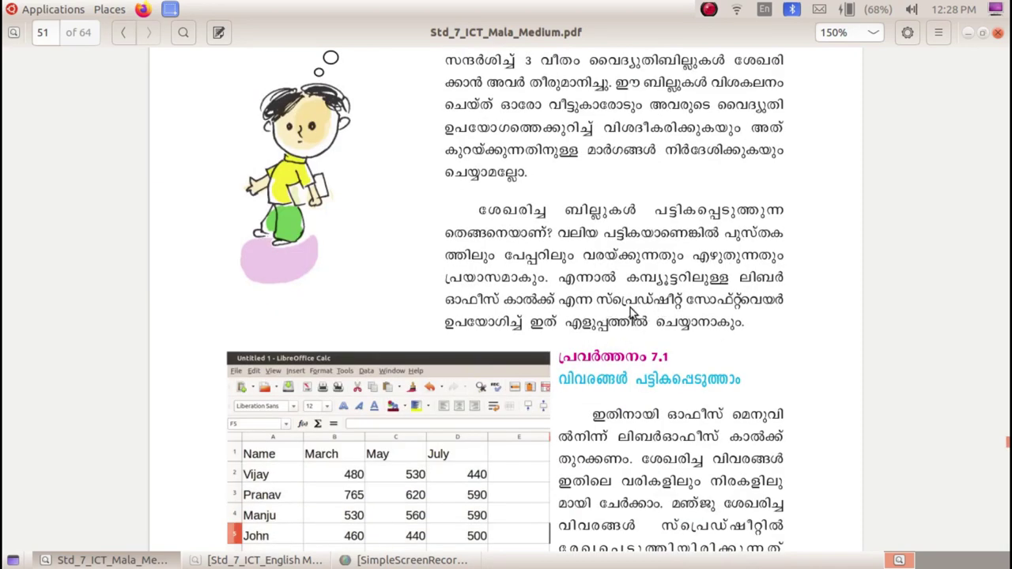
scroll(633, 312, down, 3)
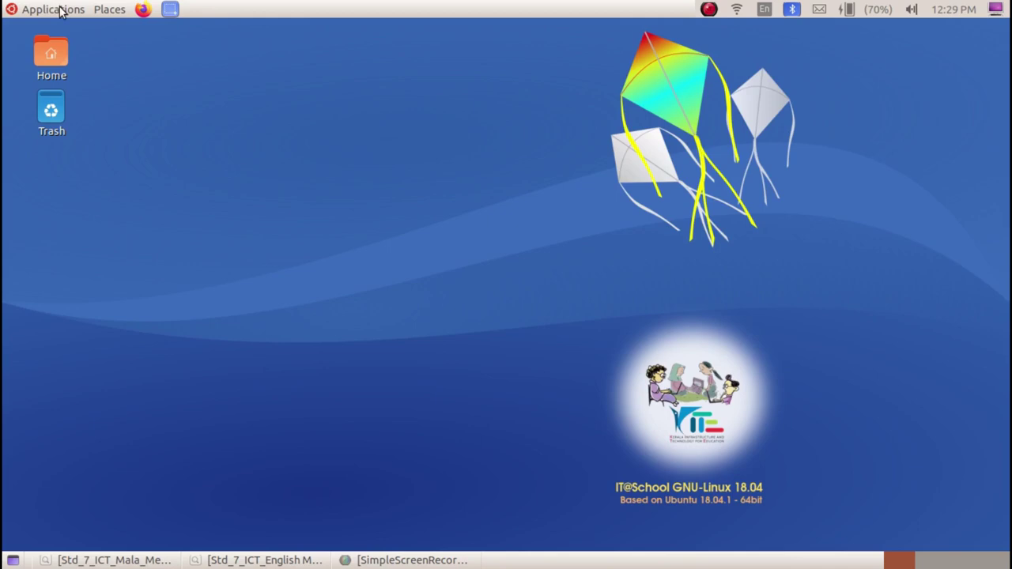
Step: Launch LibreOffice Calc from the Applications > Office menu, opening a blank Untitled 1 sheet
click(61, 8)
mouse_move(140, 187)
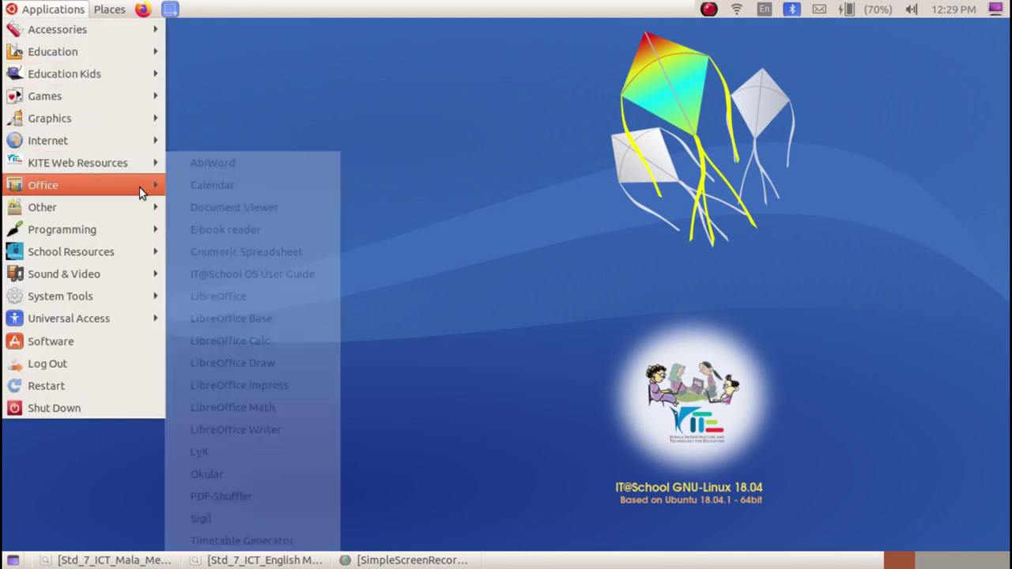
click(303, 340)
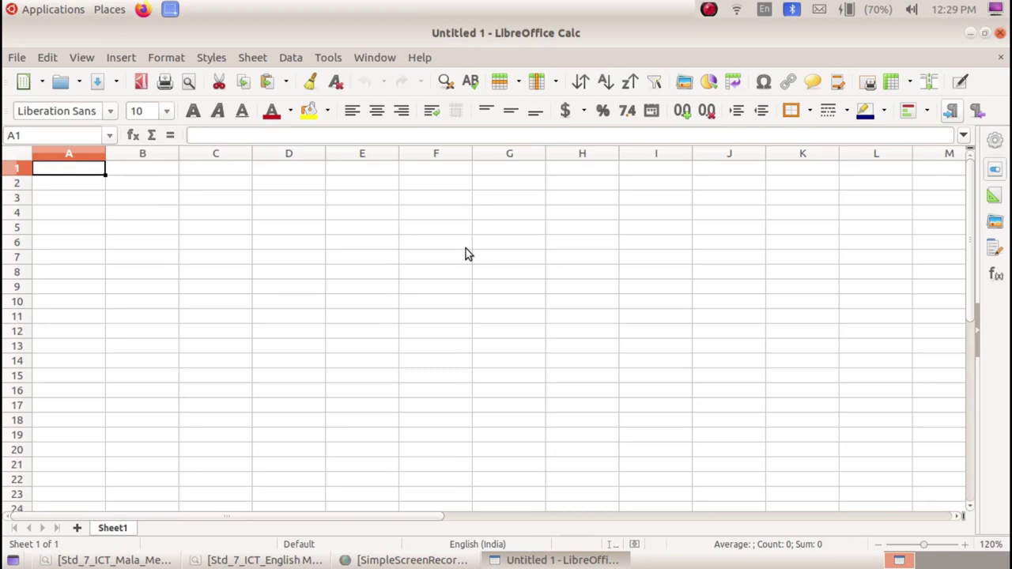
key(alt+Tab)
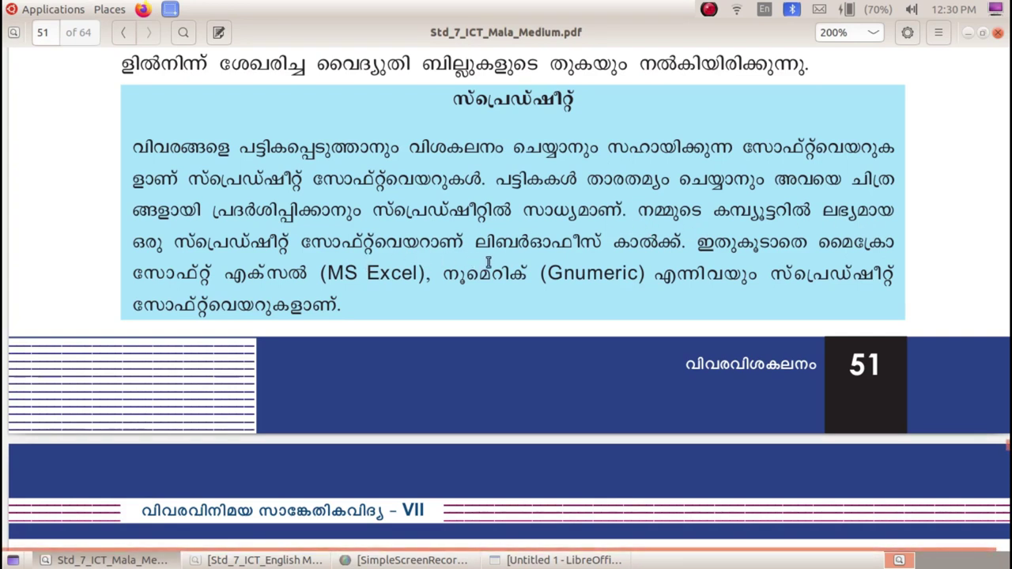
click(564, 560)
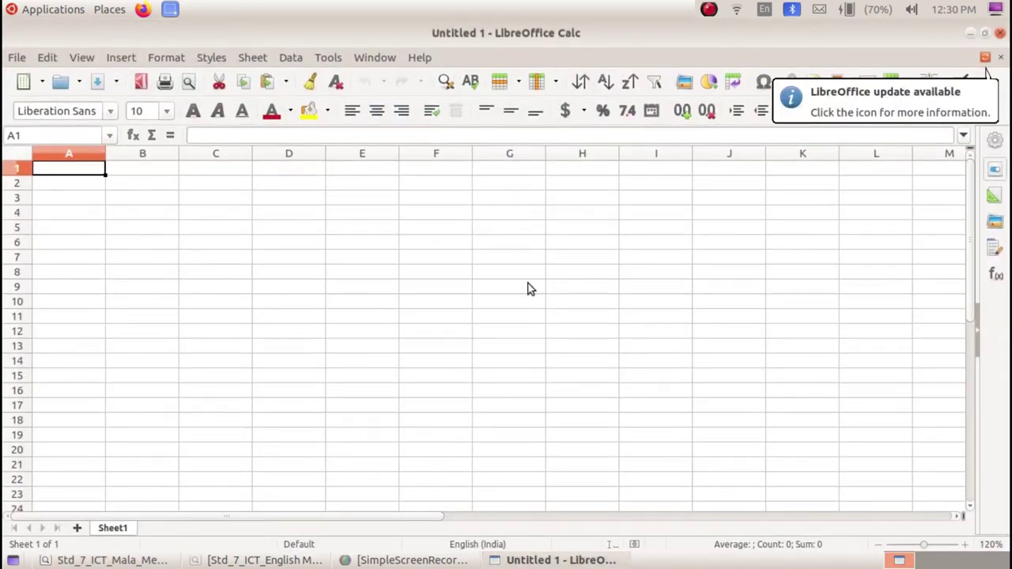
click(579, 560)
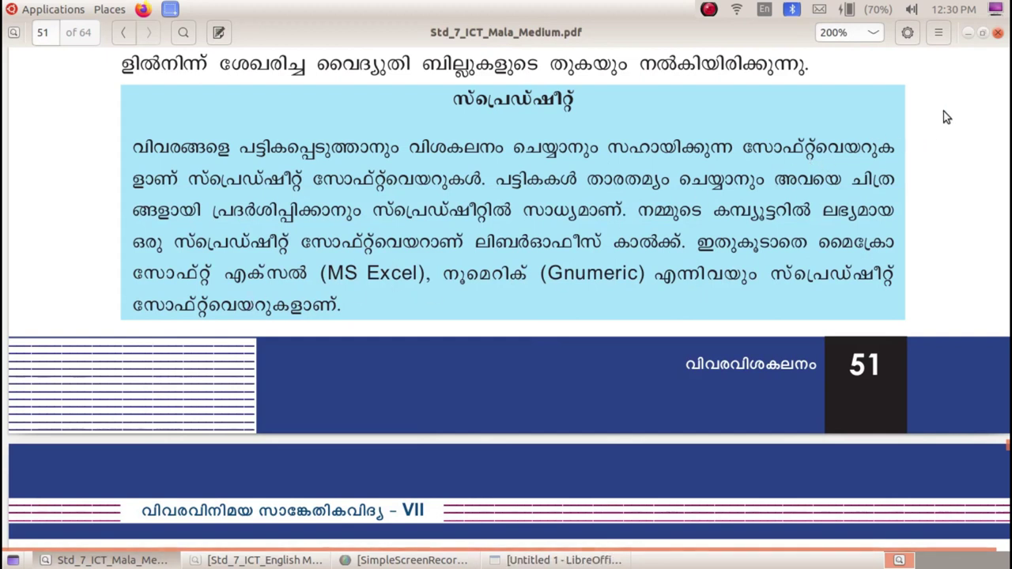
key(alt+Tab)
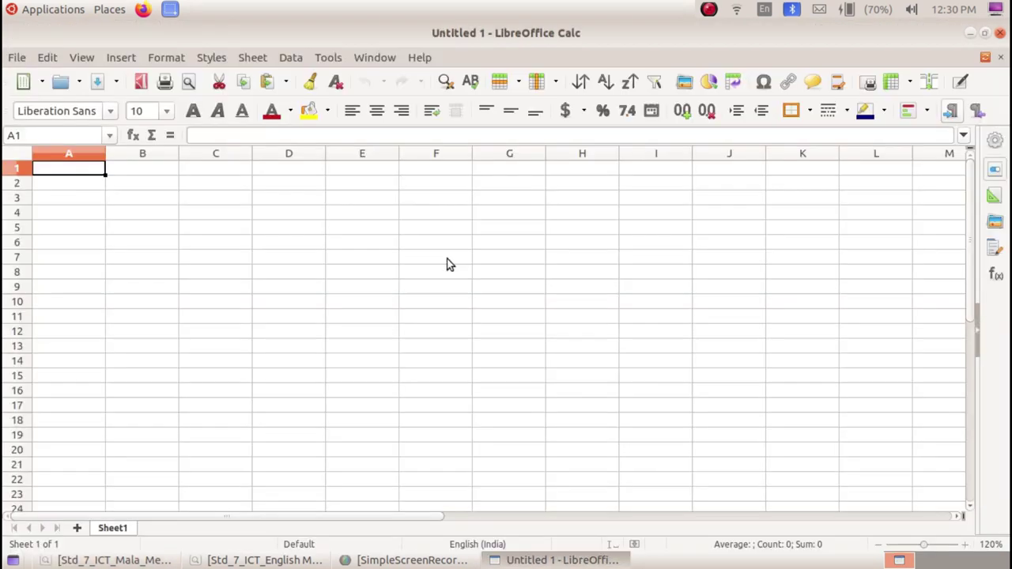
click(167, 226)
click(240, 241)
click(287, 267)
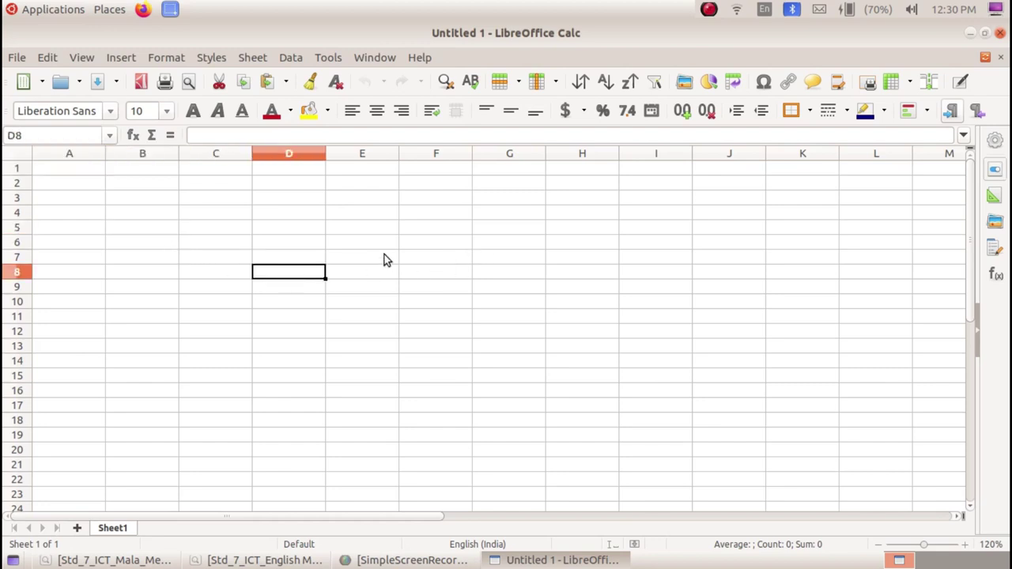
click(364, 218)
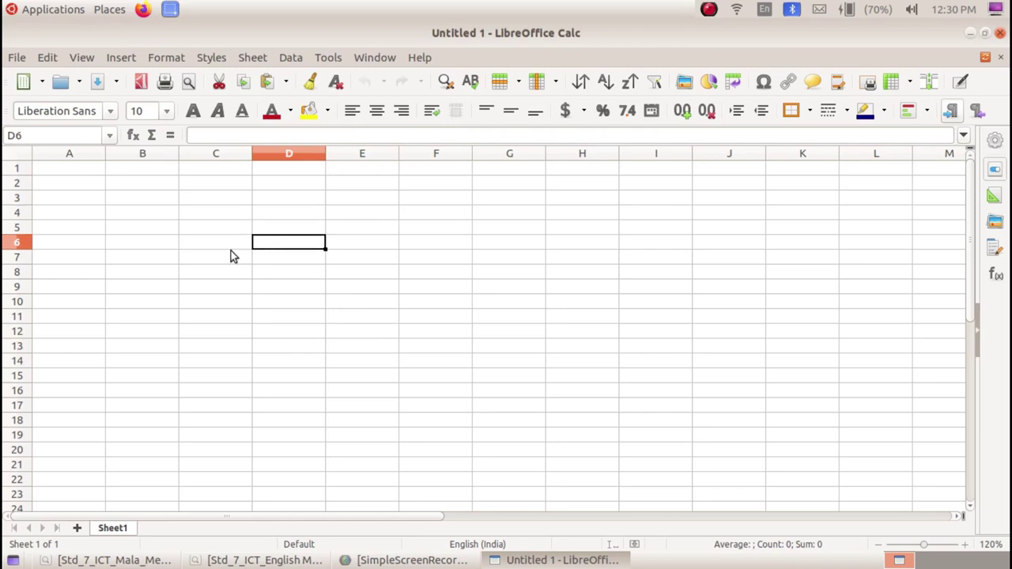
click(231, 251)
click(77, 172)
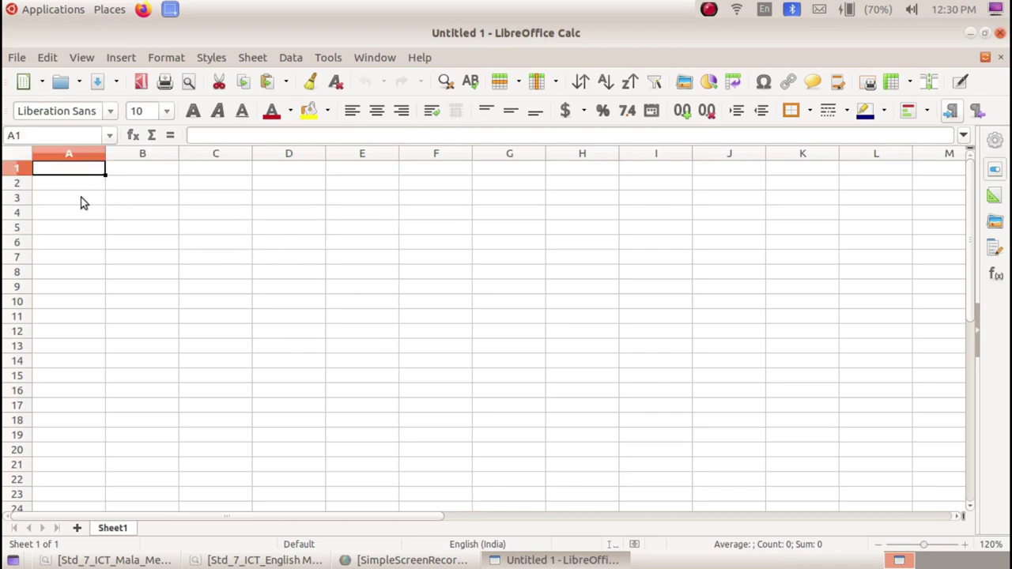
click(81, 199)
click(281, 250)
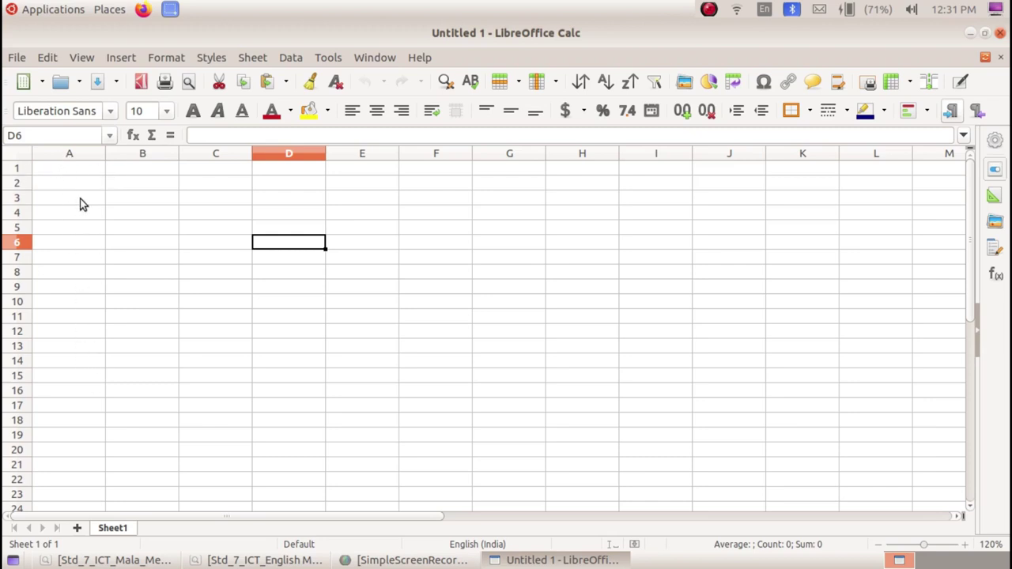
click(77, 156)
click(166, 156)
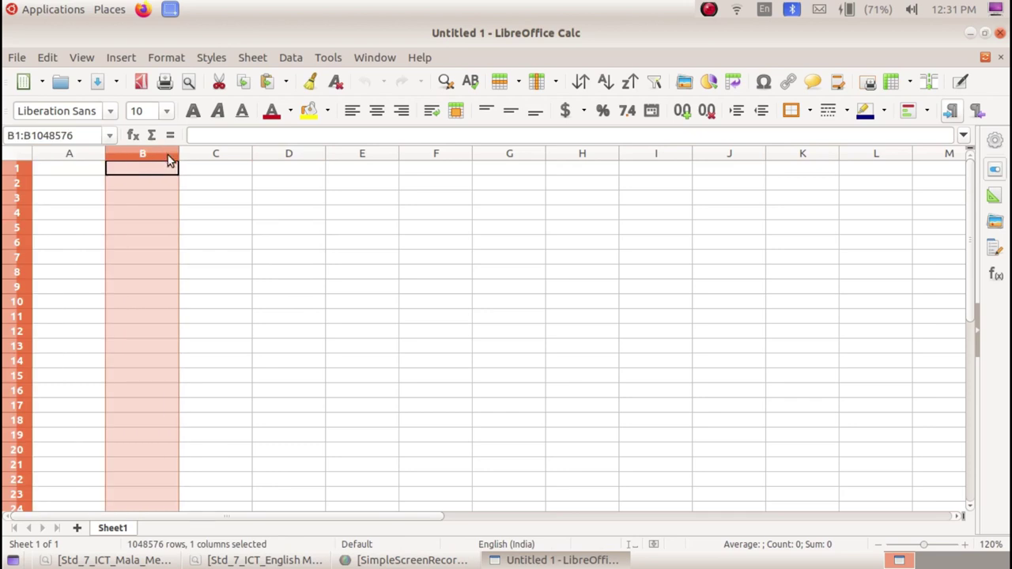
click(221, 156)
click(286, 155)
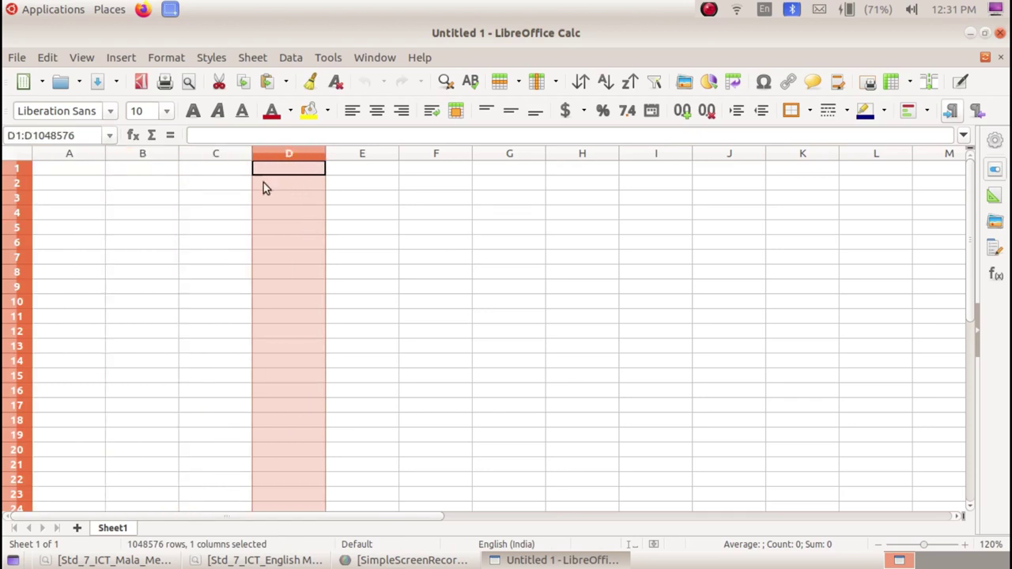
click(182, 230)
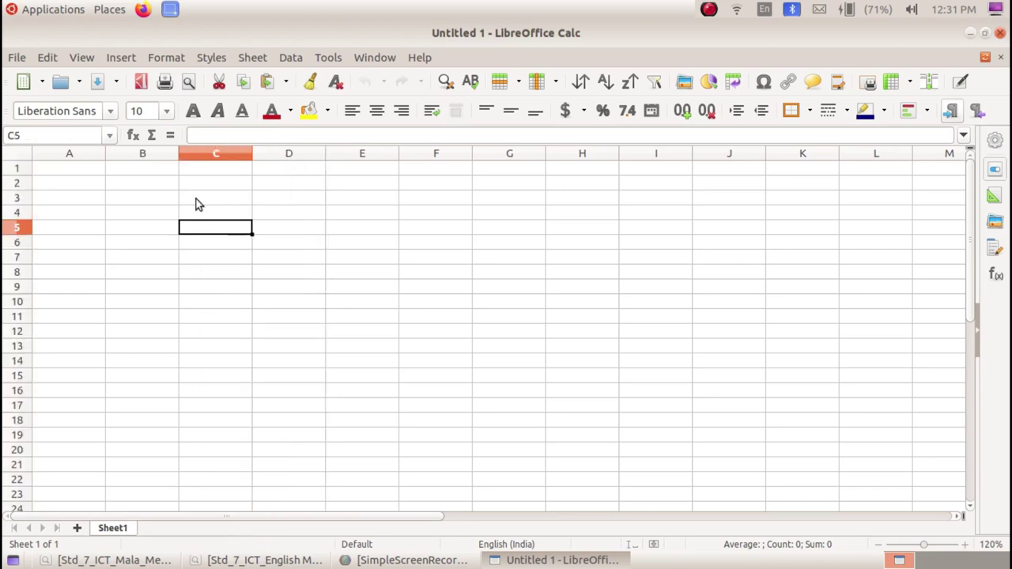
click(78, 168)
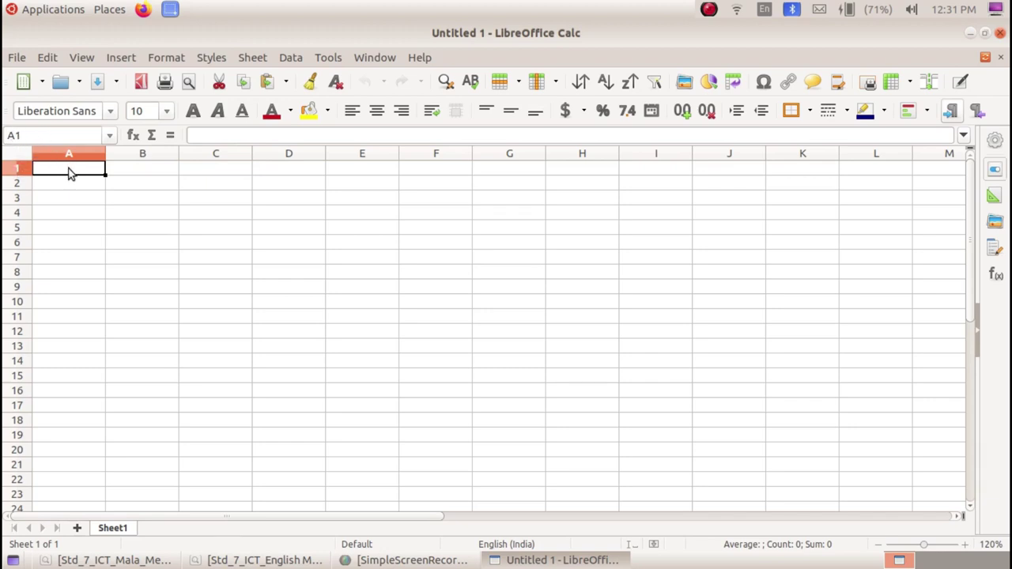
click(150, 176)
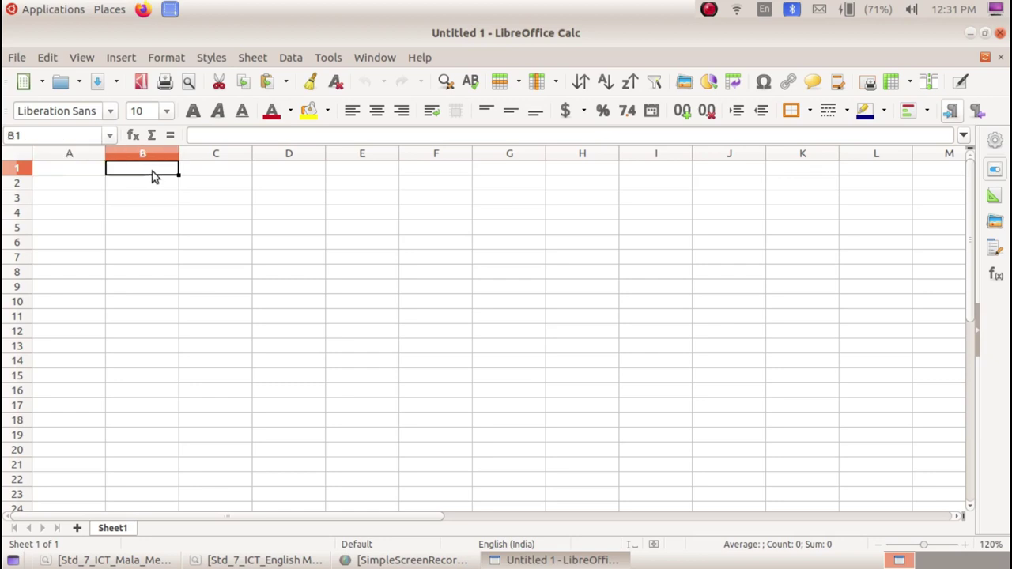
click(202, 170)
click(255, 173)
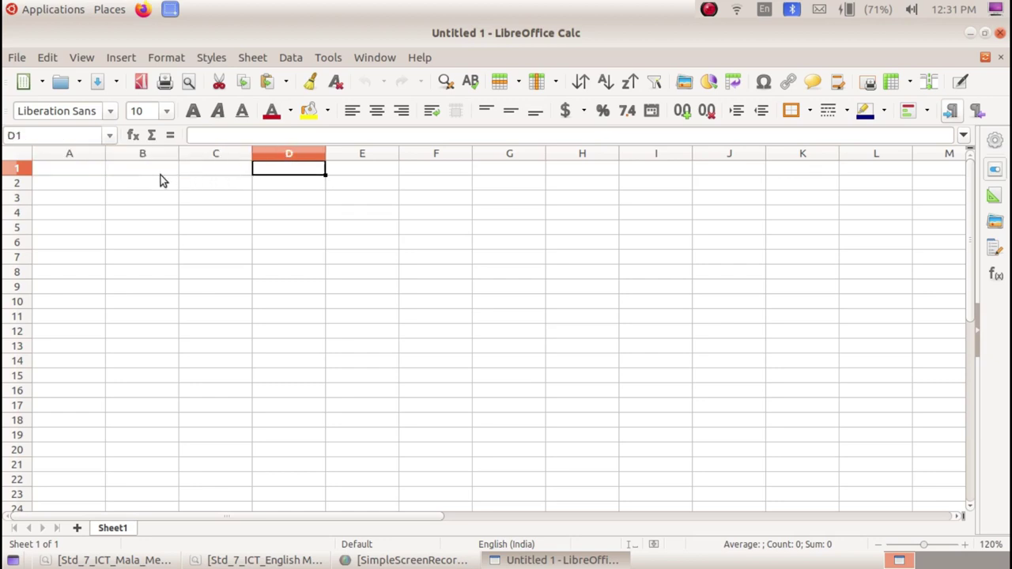
click(79, 172)
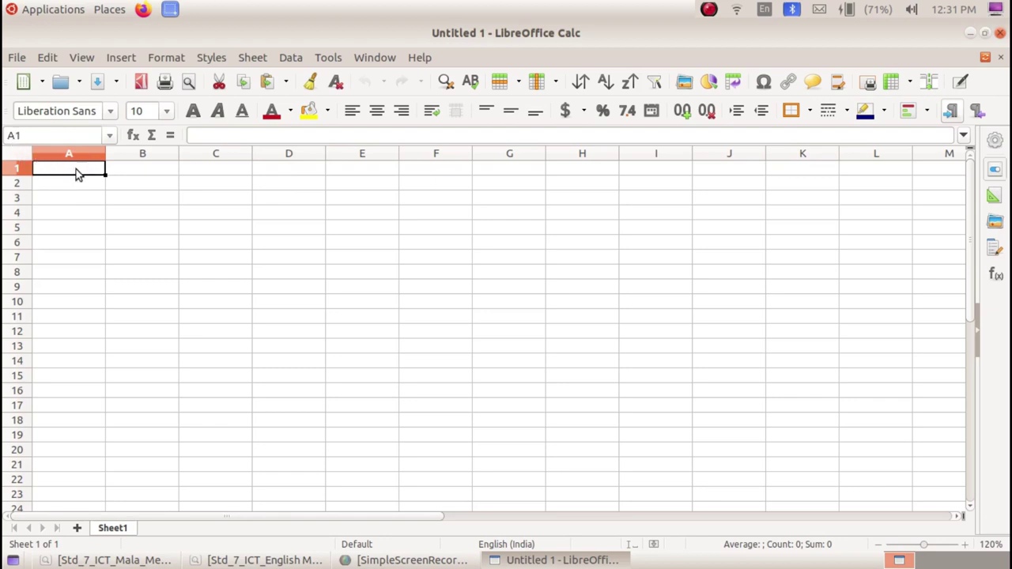
Step: Select cell A9, then bring the textbook PDF with the bill table to the front
click(77, 288)
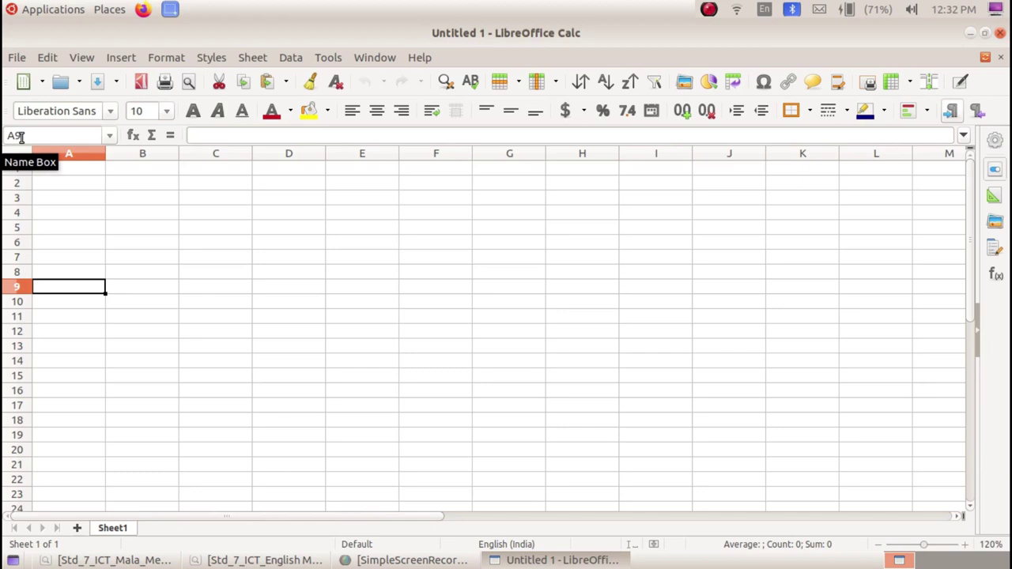
click(111, 560)
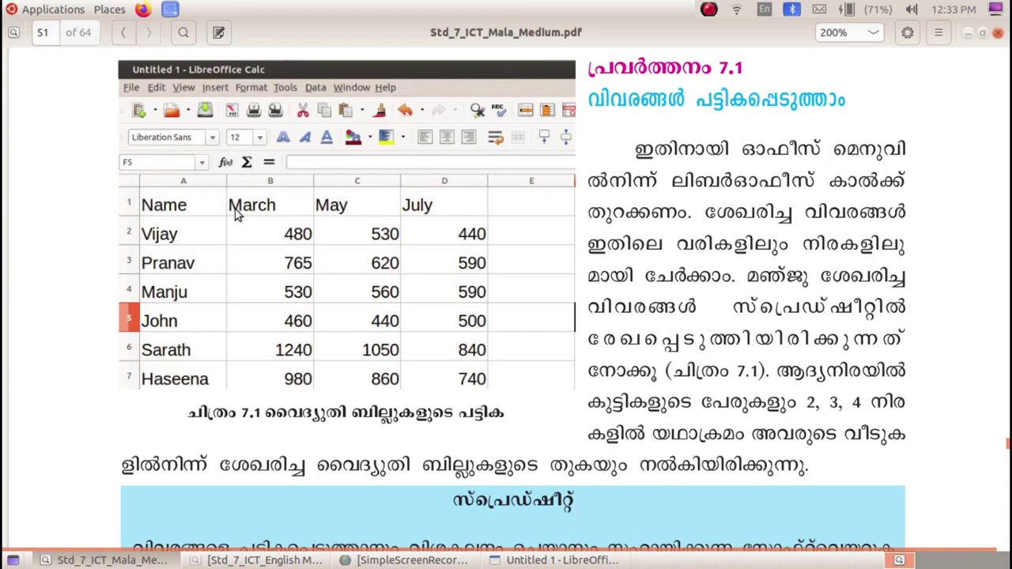
Step: Enter the headings Name, March, May and July across cells A1 to D1
click(970, 34)
click(95, 170)
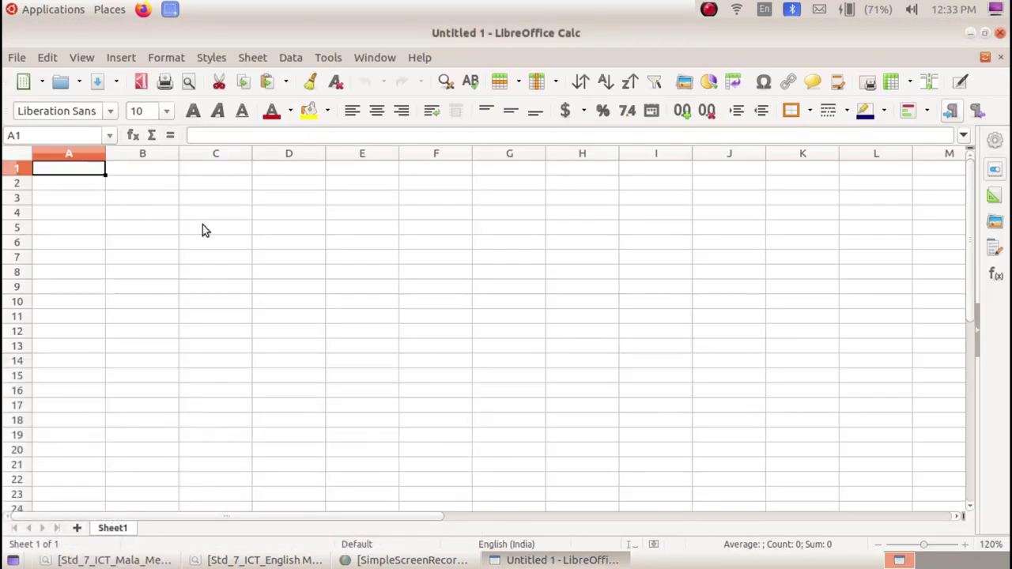
text(Name)
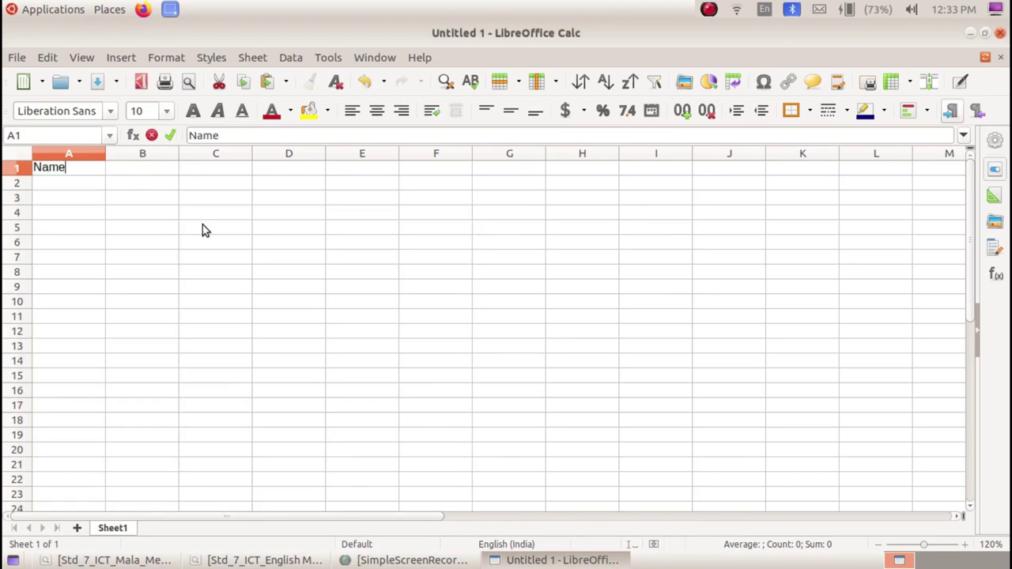
key(Tab)
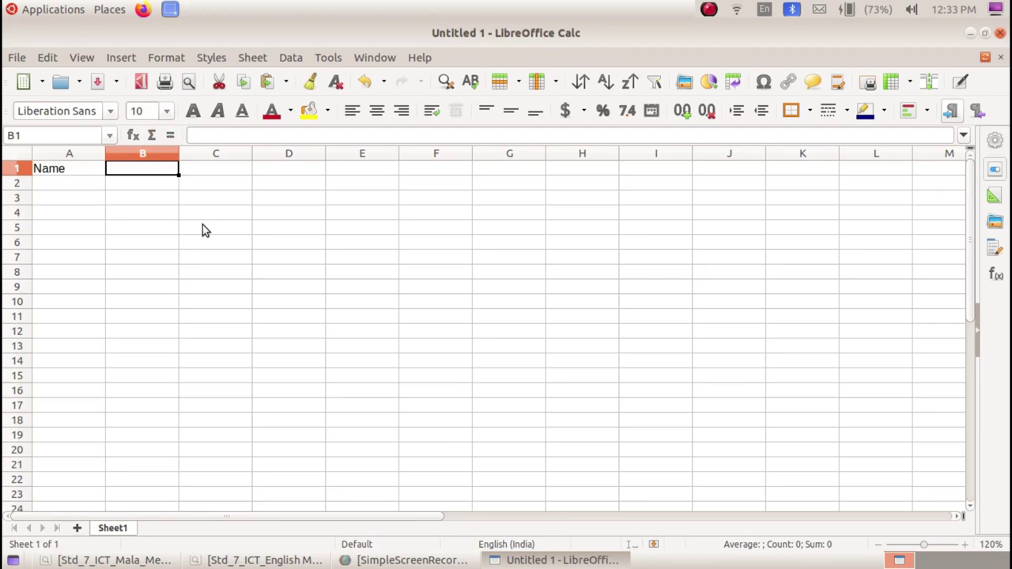
text(March)
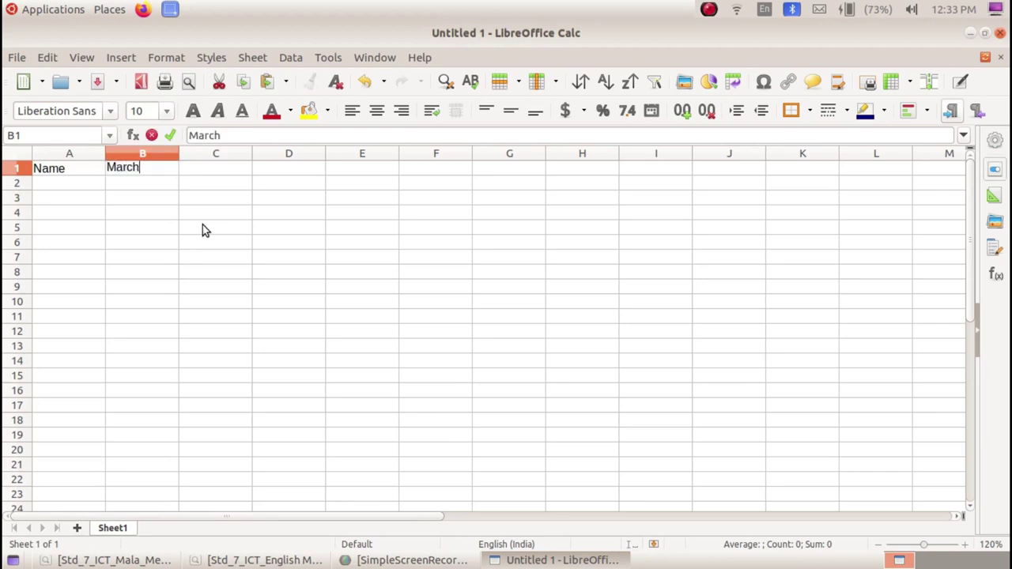
key(Tab)
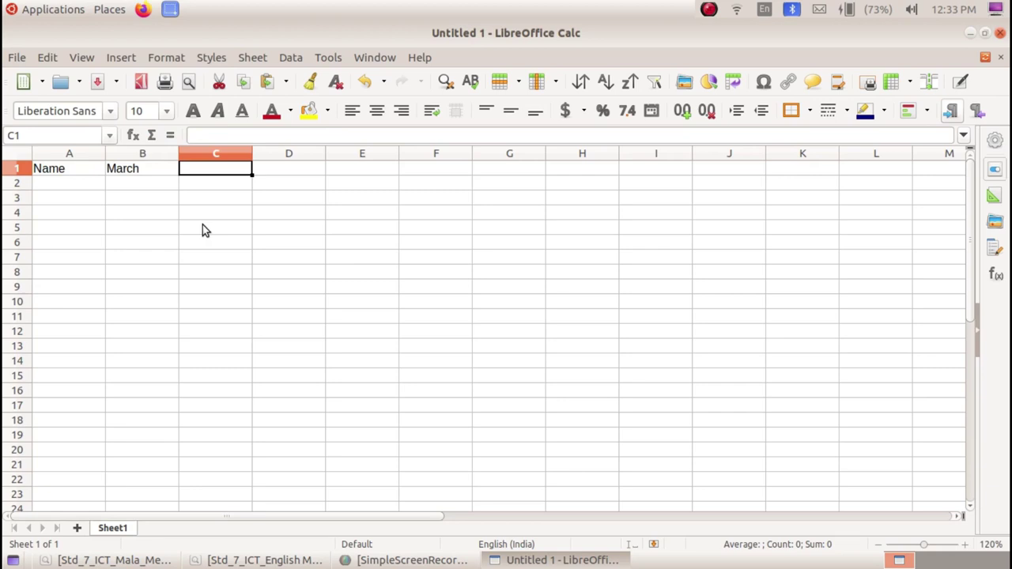
click(127, 559)
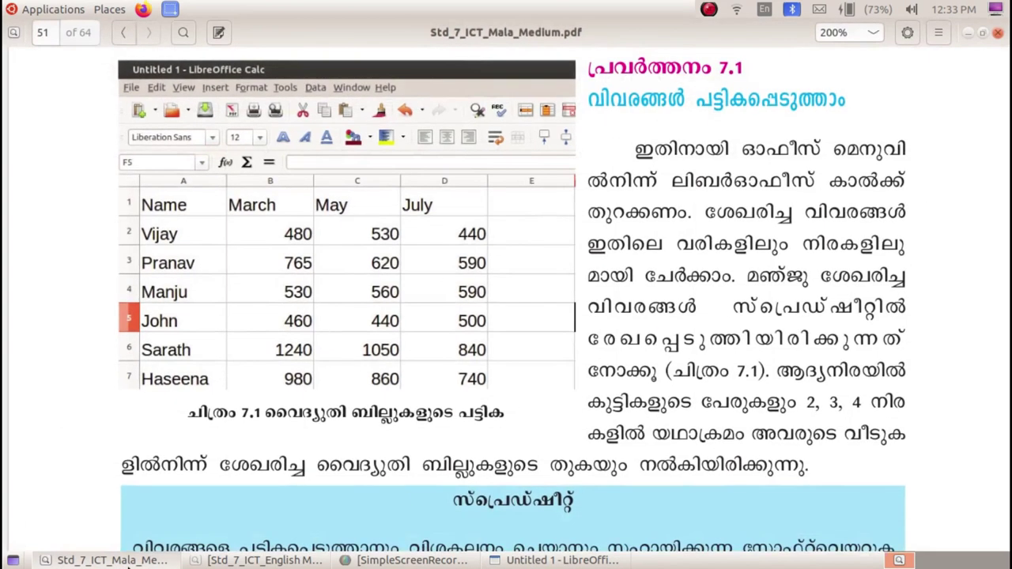
click(127, 559)
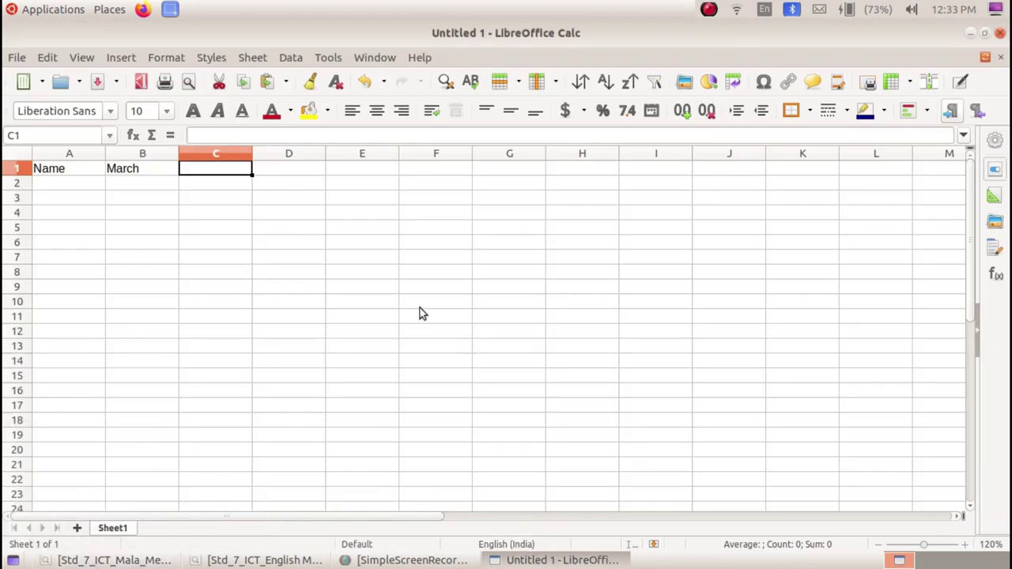
text(May)
key(Tab)
text(July)
key(Return)
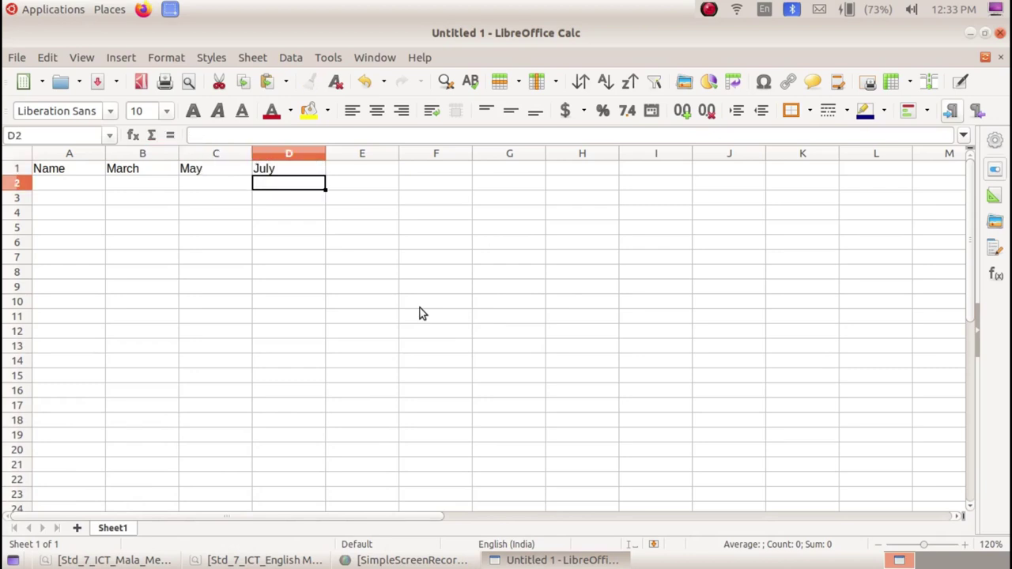
Step: Enter the first name, Vijay, in cell A2, checking the textbook table
click(53, 187)
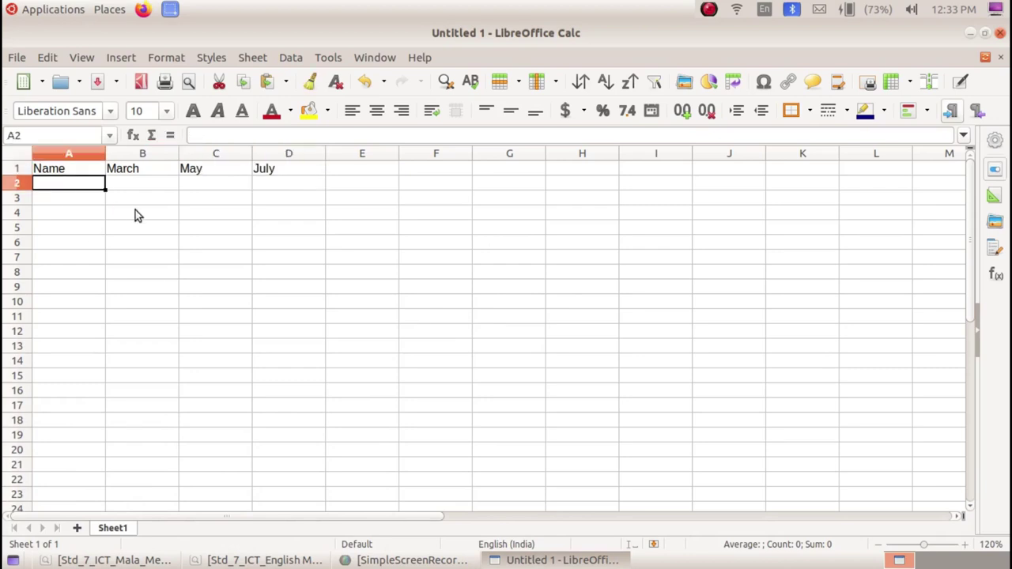
key(Down)
key(Down)
key(Down)
click(93, 187)
key(Down)
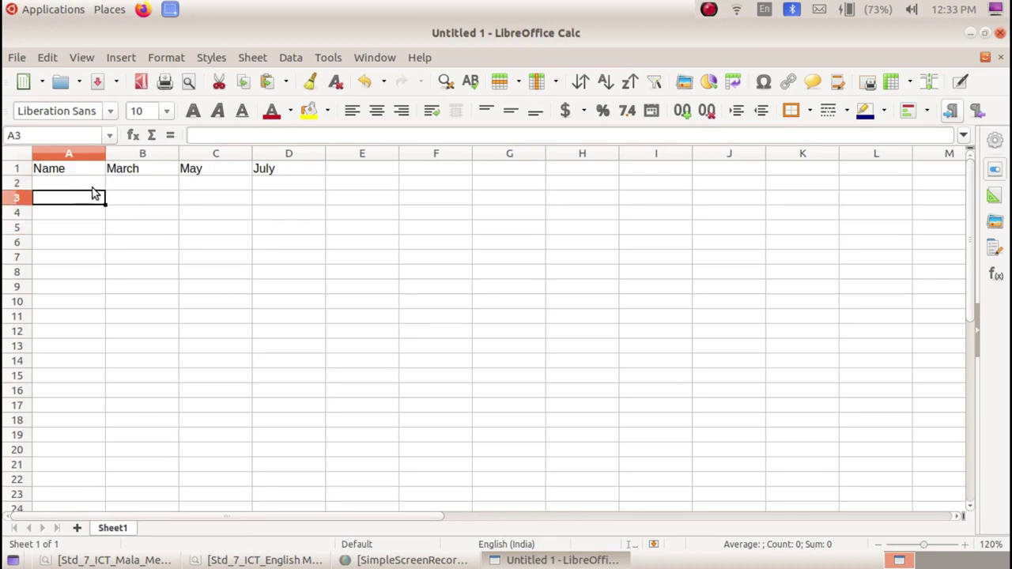
key(Right)
key(Up)
key(Down)
key(Down)
key(Left)
key(Up)
key(Up)
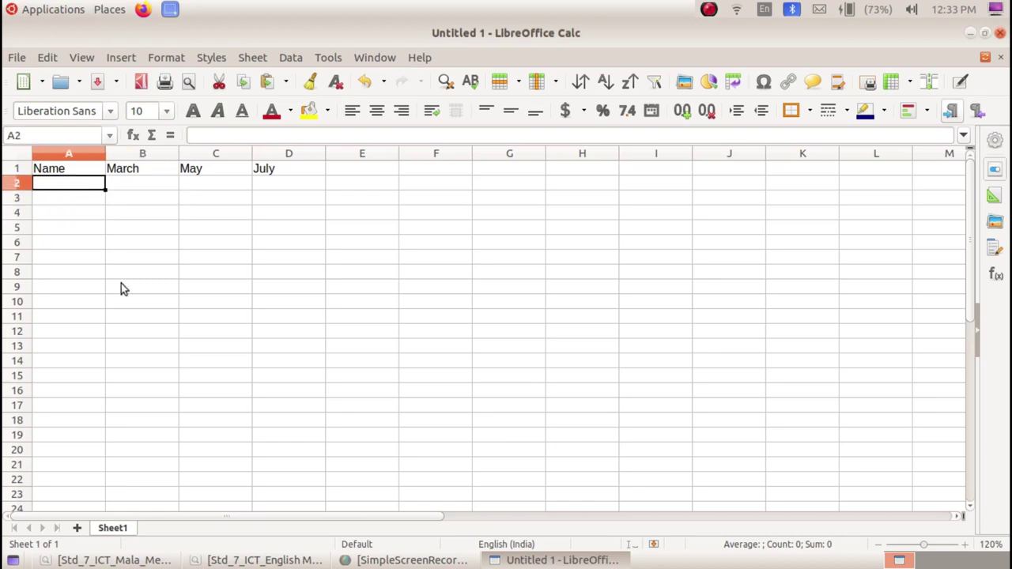
click(111, 560)
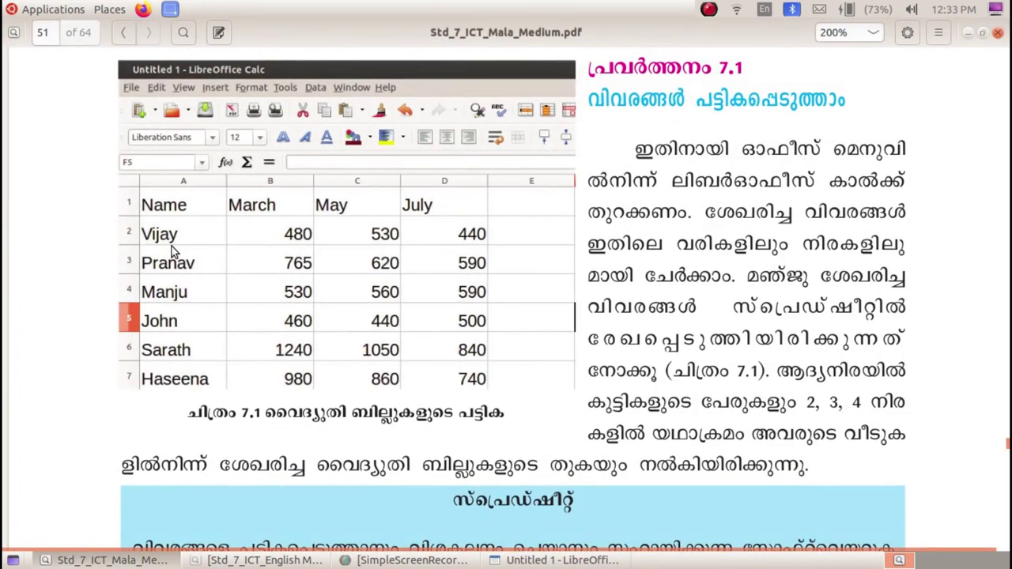
click(563, 560)
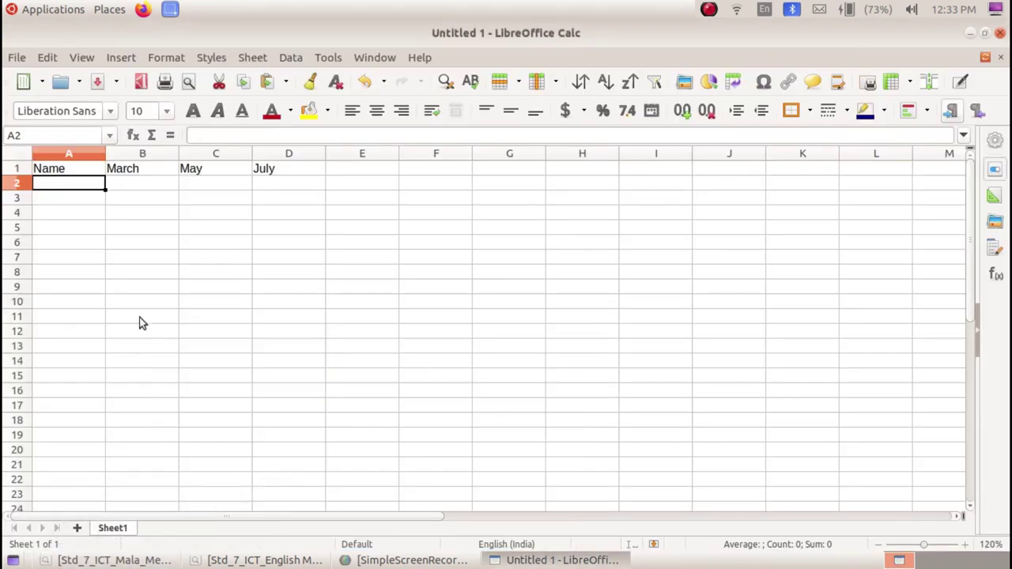
text(Vijay)
key(Tab)
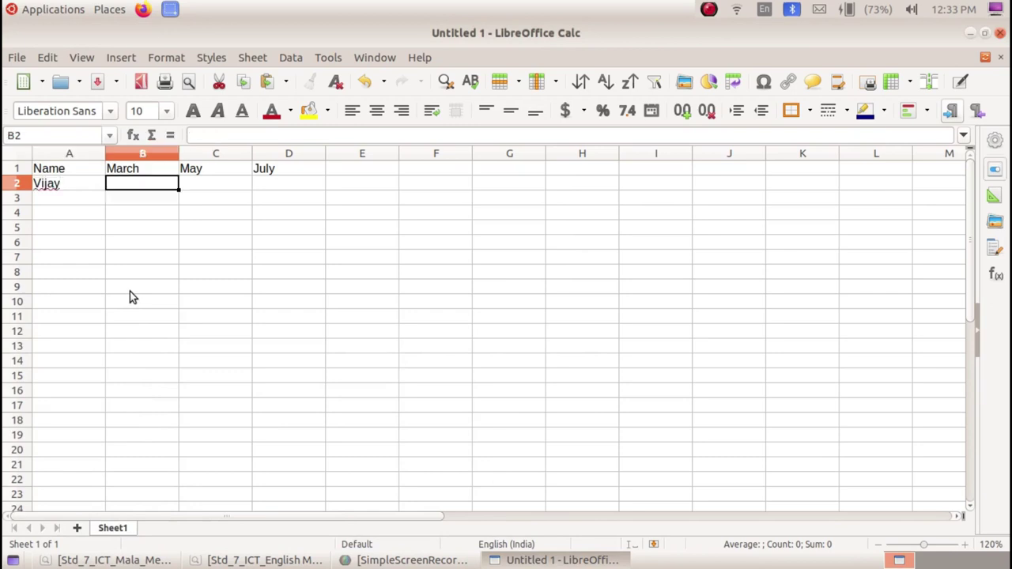
Step: Enter Vijay's bills from the textbook: 480 for March, 530 for May, 440 for July
click(91, 559)
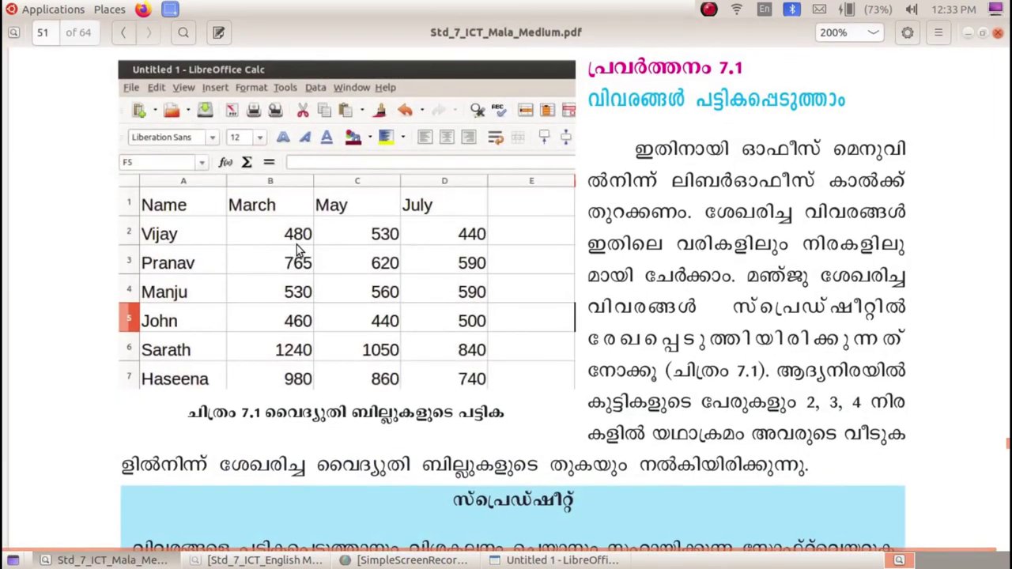
click(150, 560)
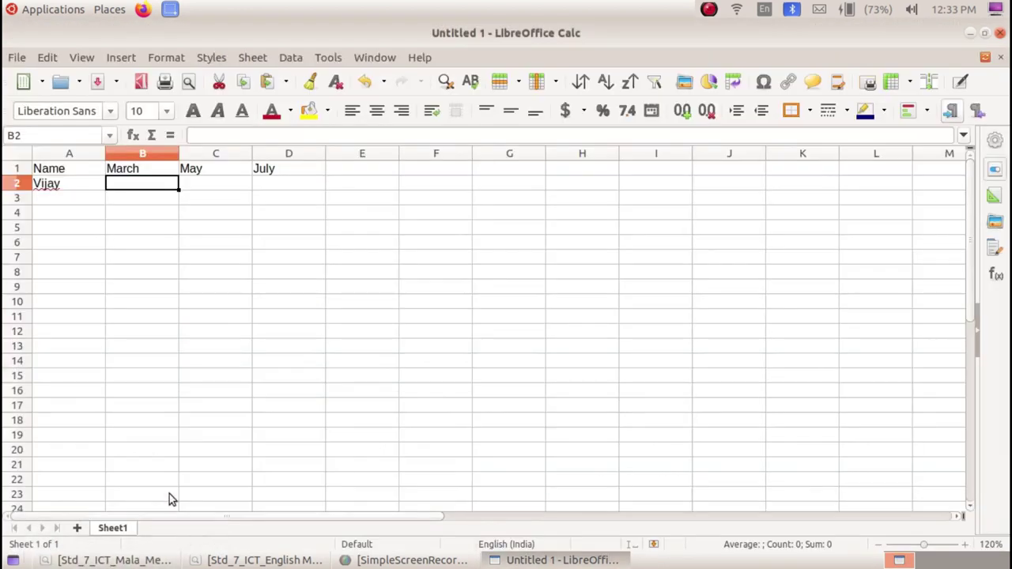
text(480)
key(Tab)
click(111, 560)
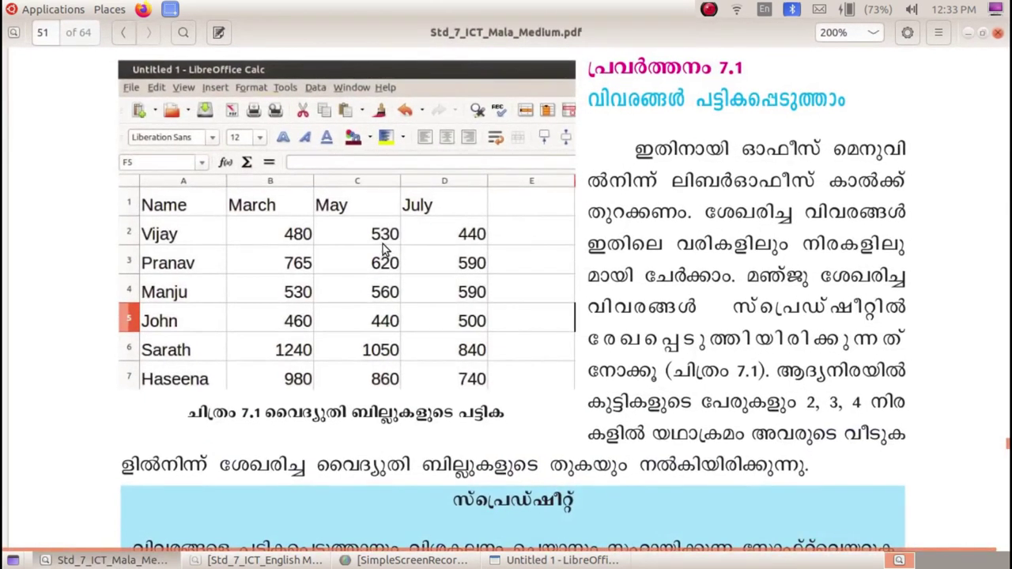
click(150, 560)
text(530)
key(Tab)
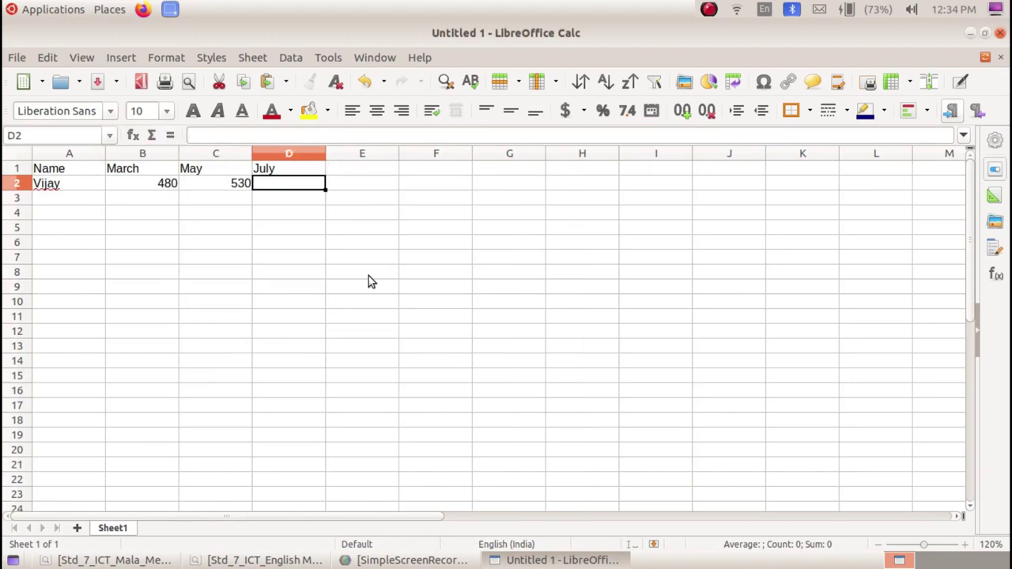
click(133, 561)
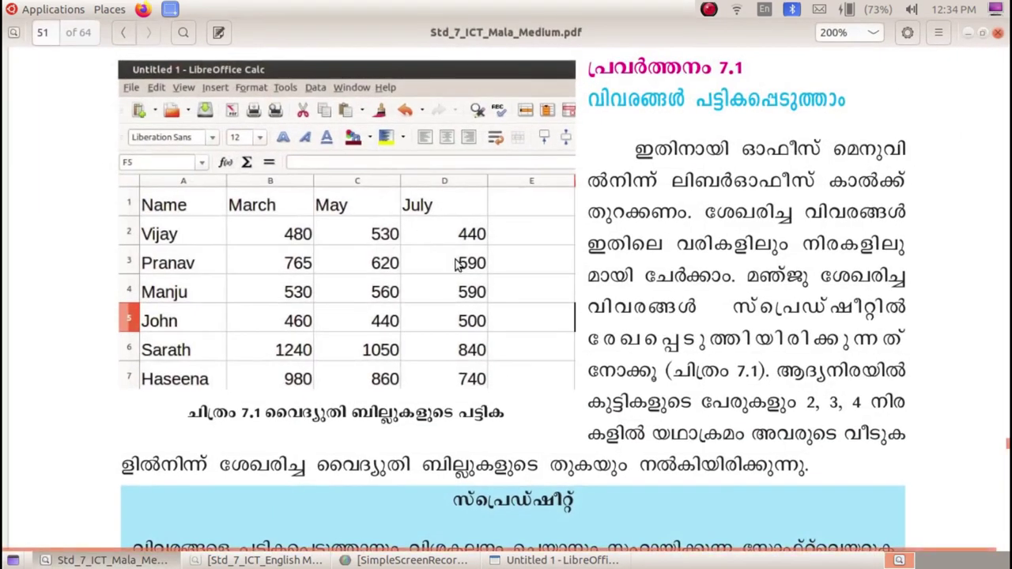
click(125, 561)
text(440)
key(Return)
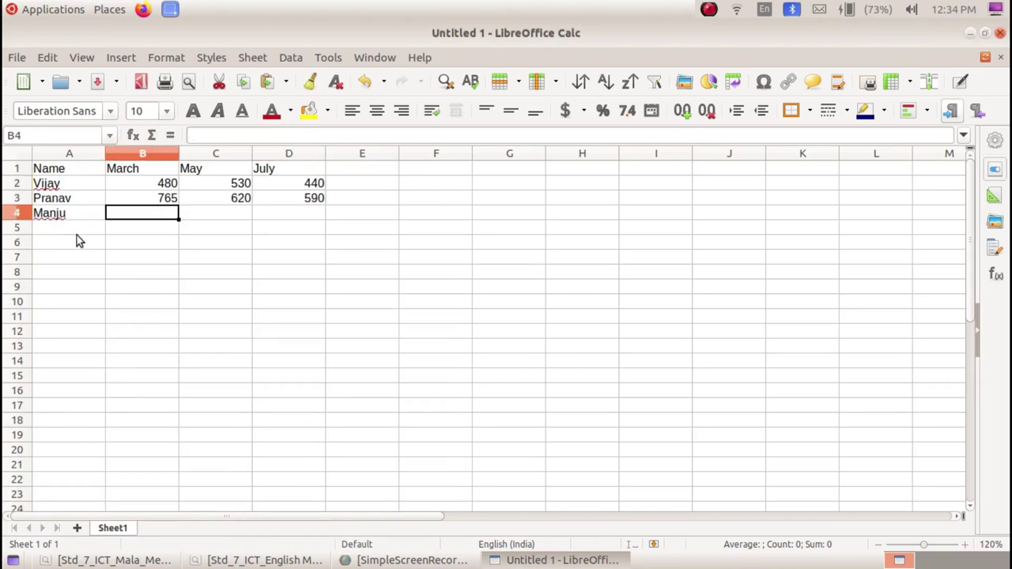
Step: Enter the remaining bill values, including 530, 560 and the final July bill 740
click(139, 561)
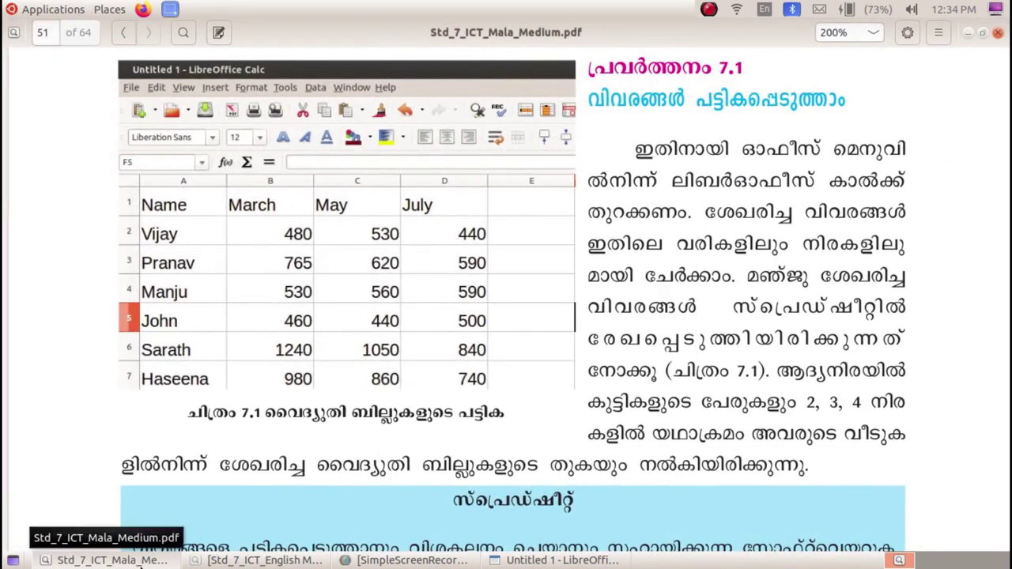
click(138, 561)
text(530)
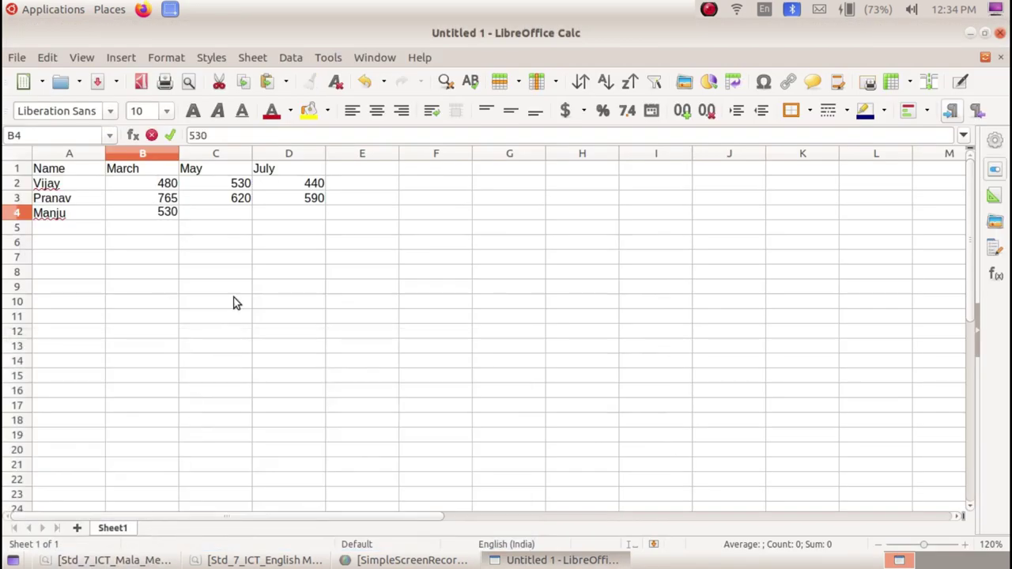
key(Tab)
text(560)
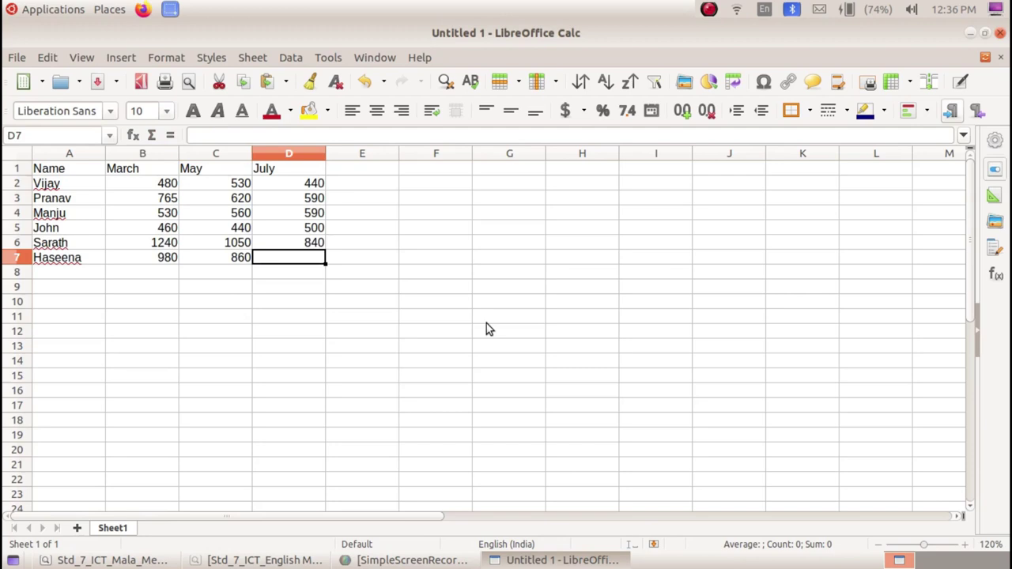
text(740)
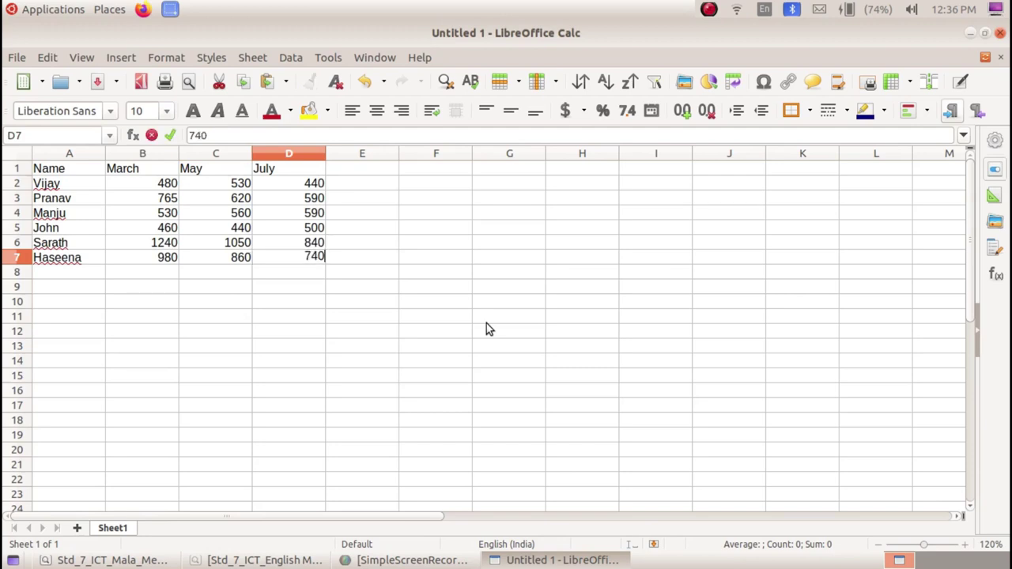
key(Return)
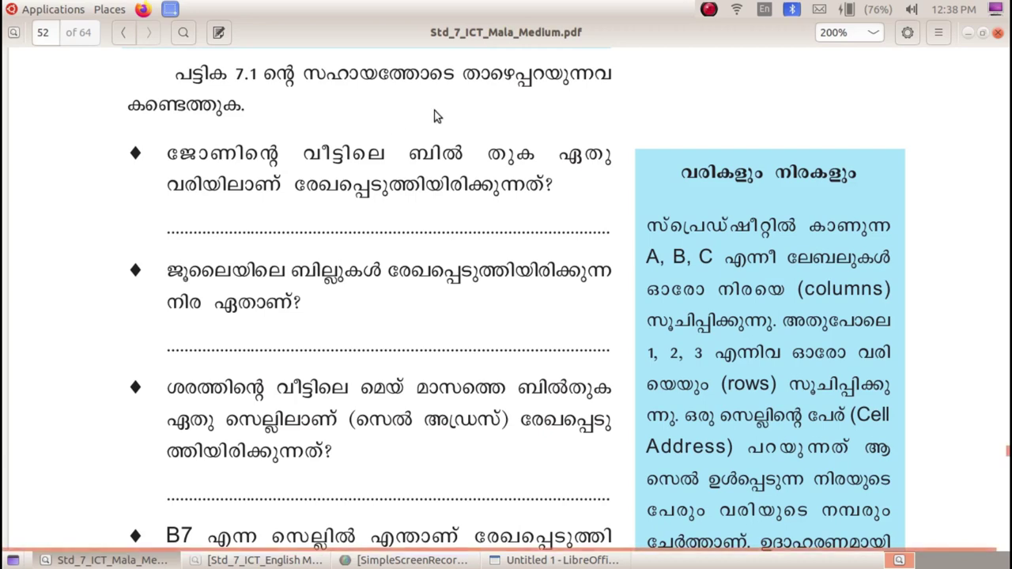
Step: Scroll back up the textbook to recheck the bill table, then return to the finished sheet
scroll(447, 210, up, 5)
scroll(447, 209, up, 8)
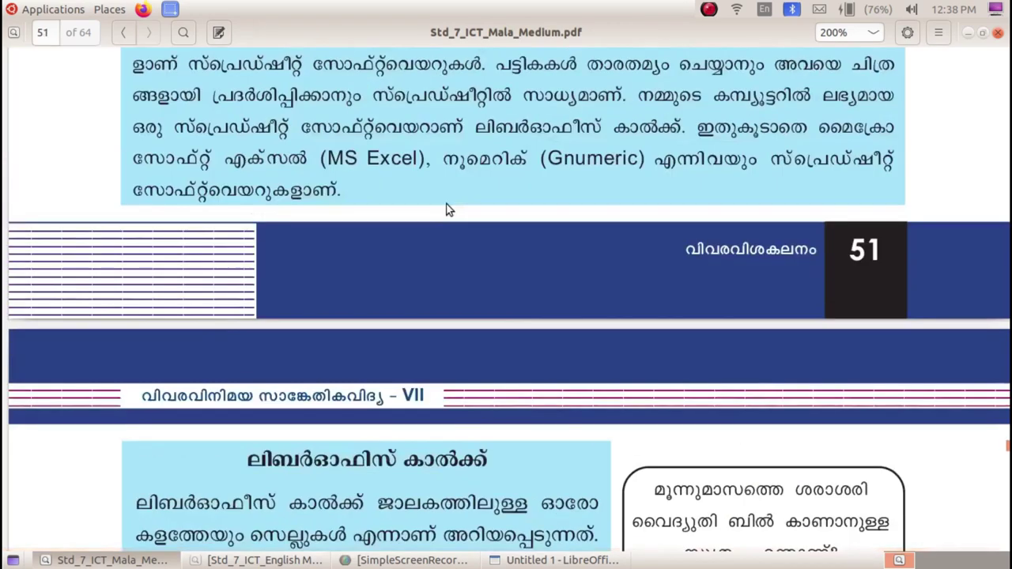
scroll(445, 208, up, 6)
scroll(311, 240, up, 1)
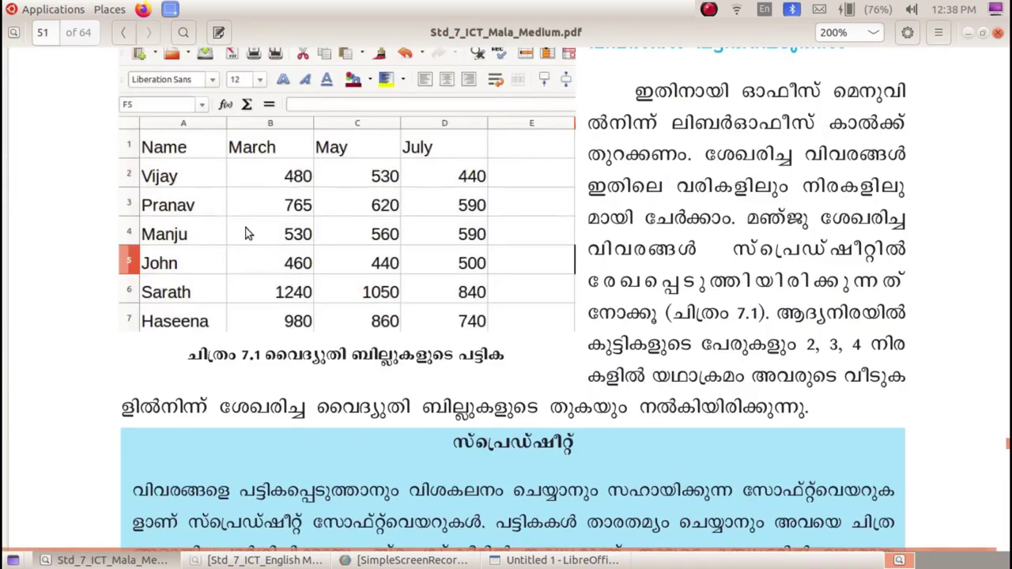
click(562, 560)
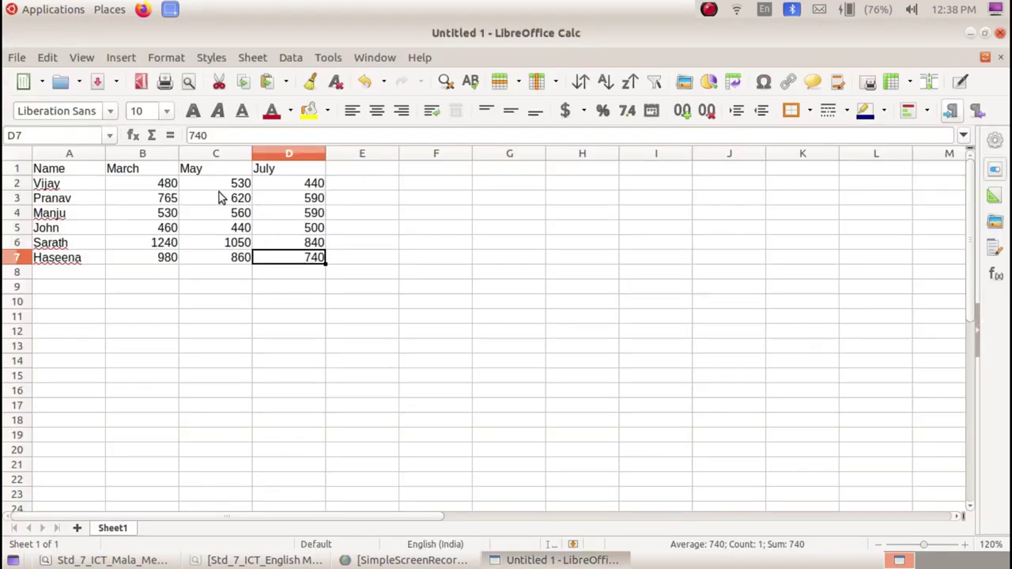
Step: Scroll the textbook to the page-52 questions, then select John's row 5 in Calc
click(129, 563)
scroll(239, 337, down, 3)
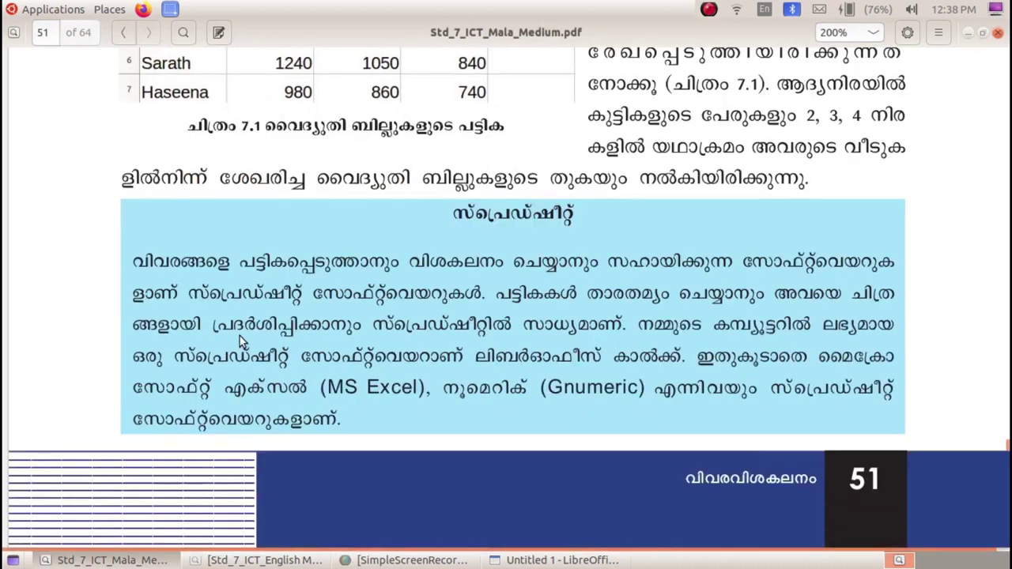
scroll(240, 336, down, 7)
scroll(283, 301, down, 2)
scroll(283, 307, down, 10)
scroll(283, 301, down, 3)
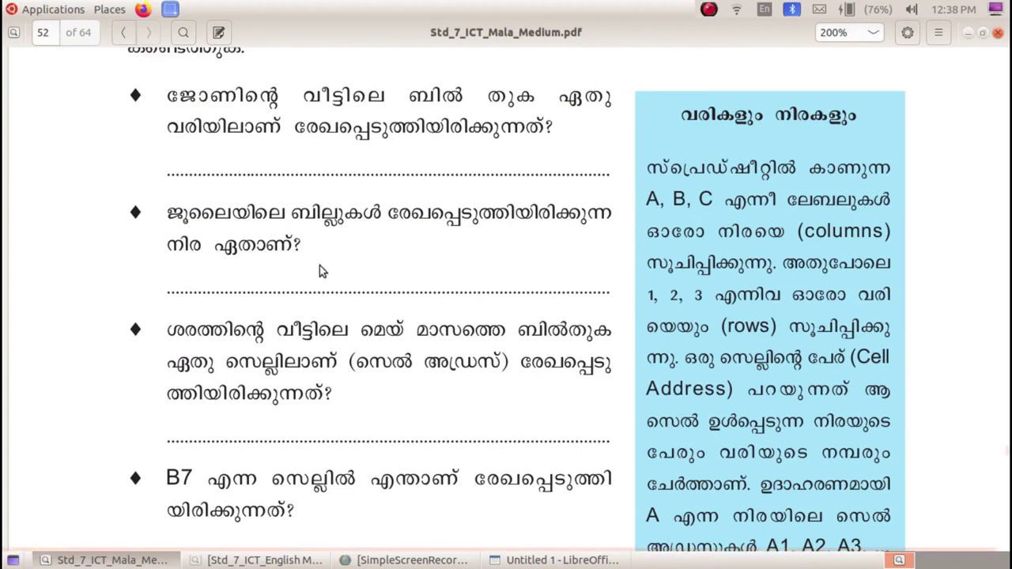
click(102, 560)
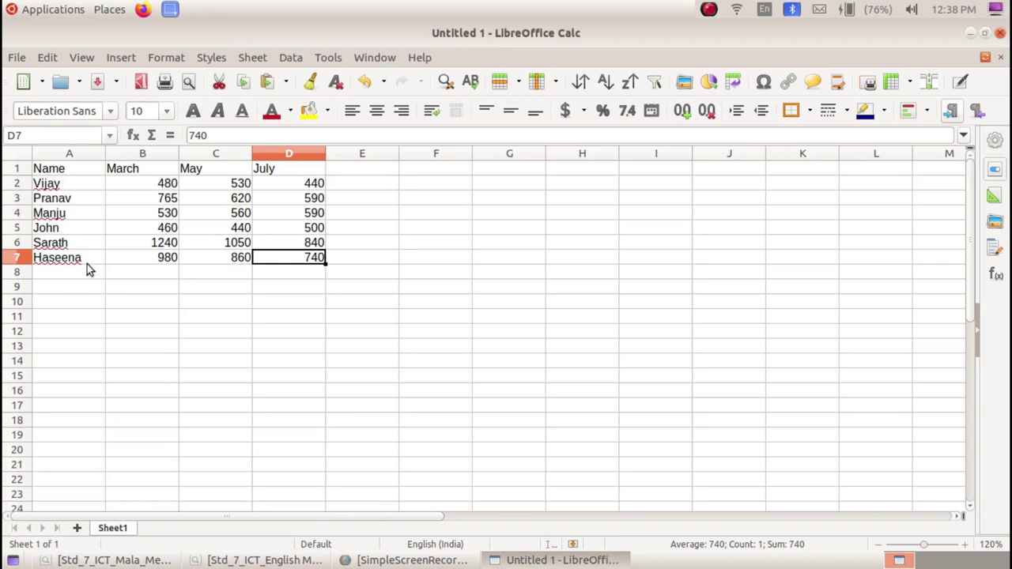
click(30, 228)
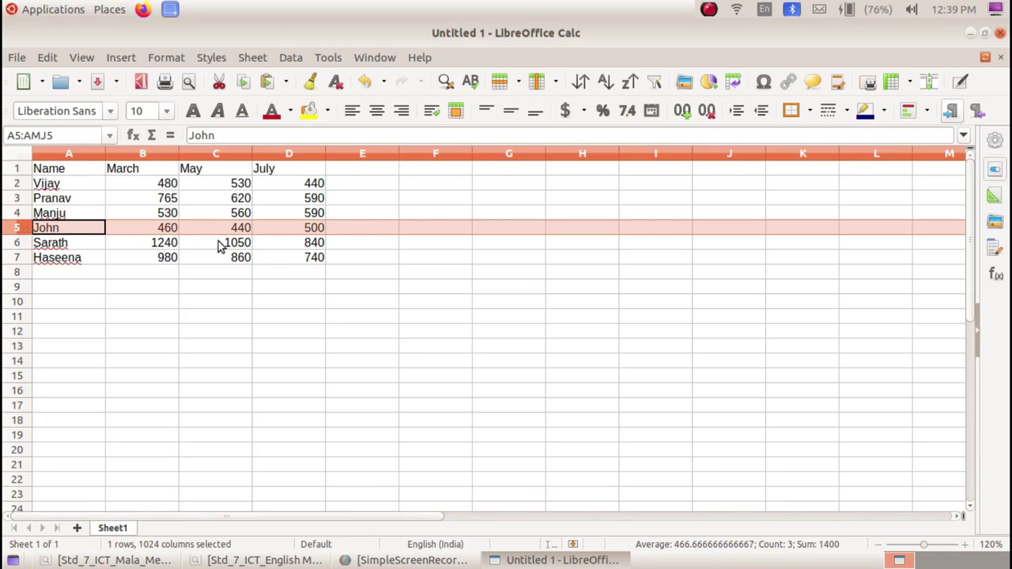
click(139, 563)
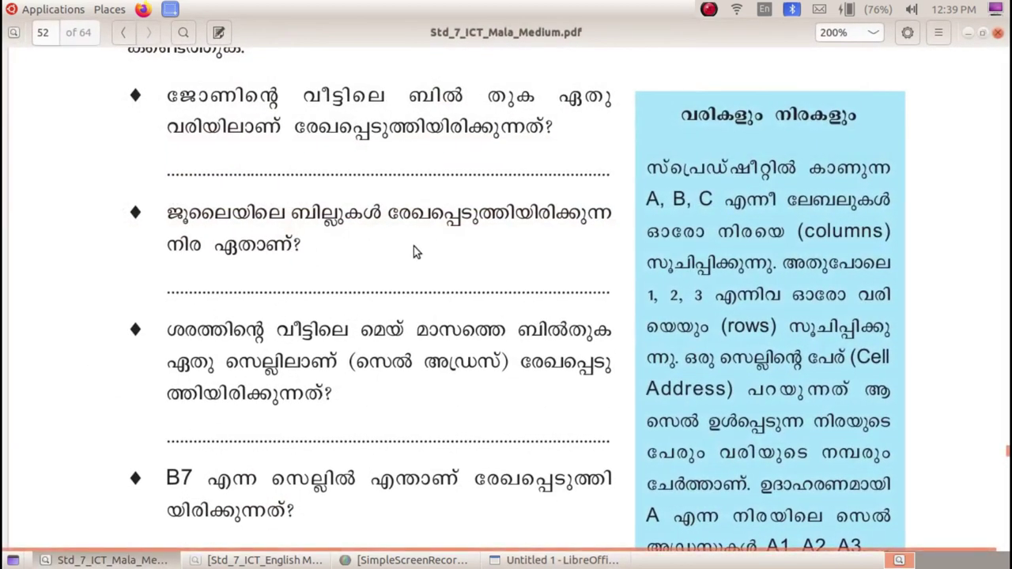
click(111, 560)
click(220, 332)
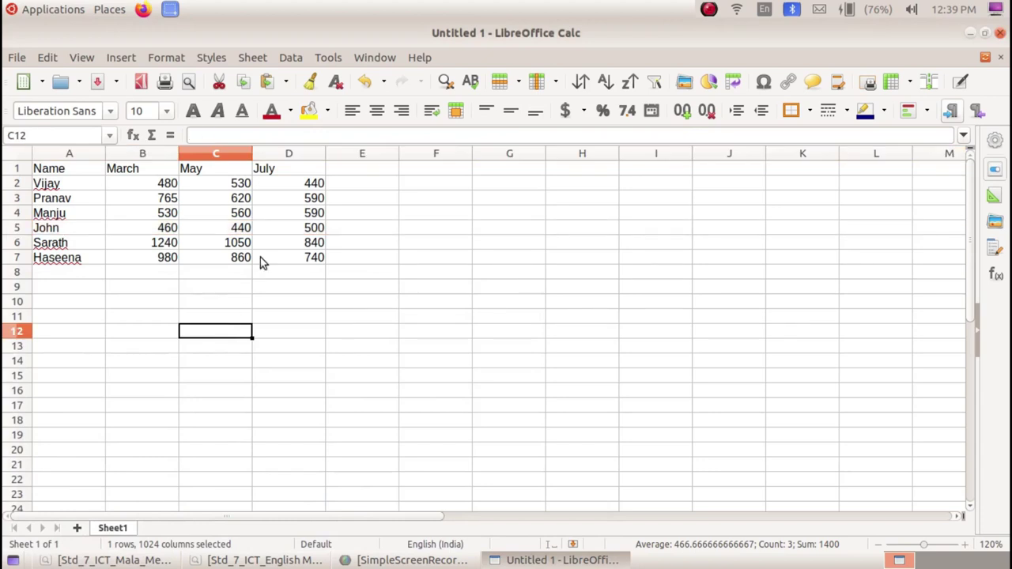
click(289, 155)
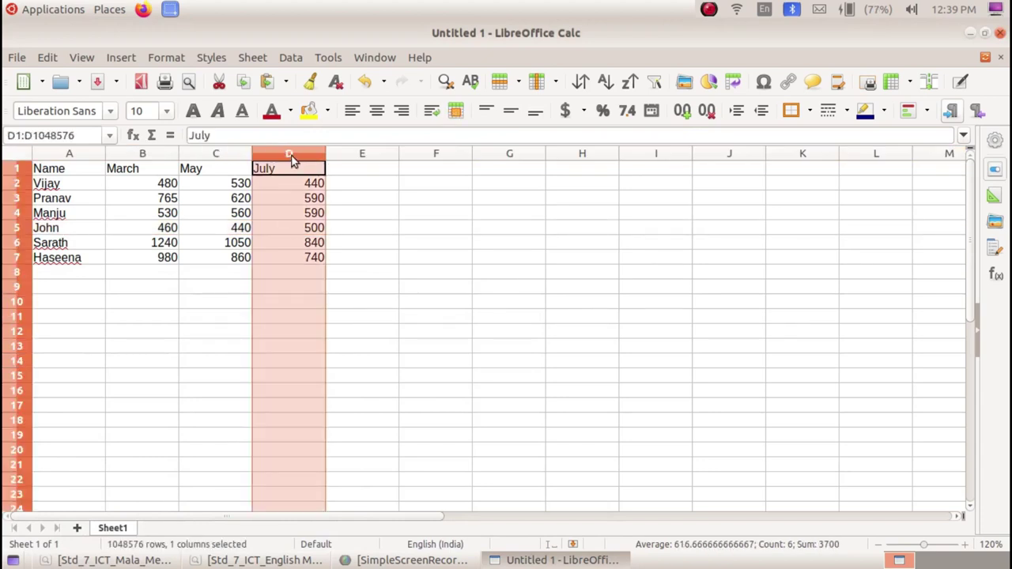
click(283, 273)
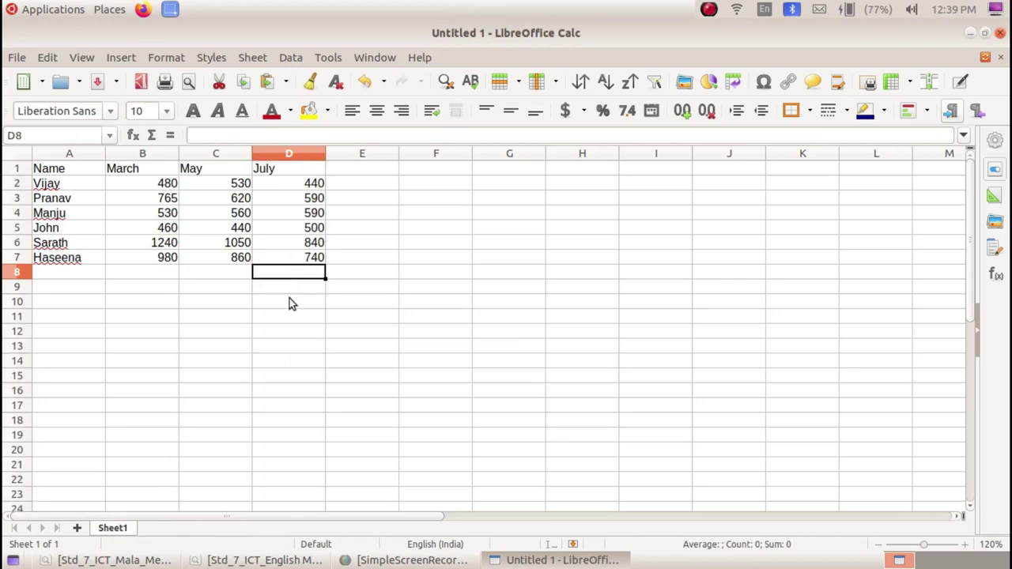
click(110, 560)
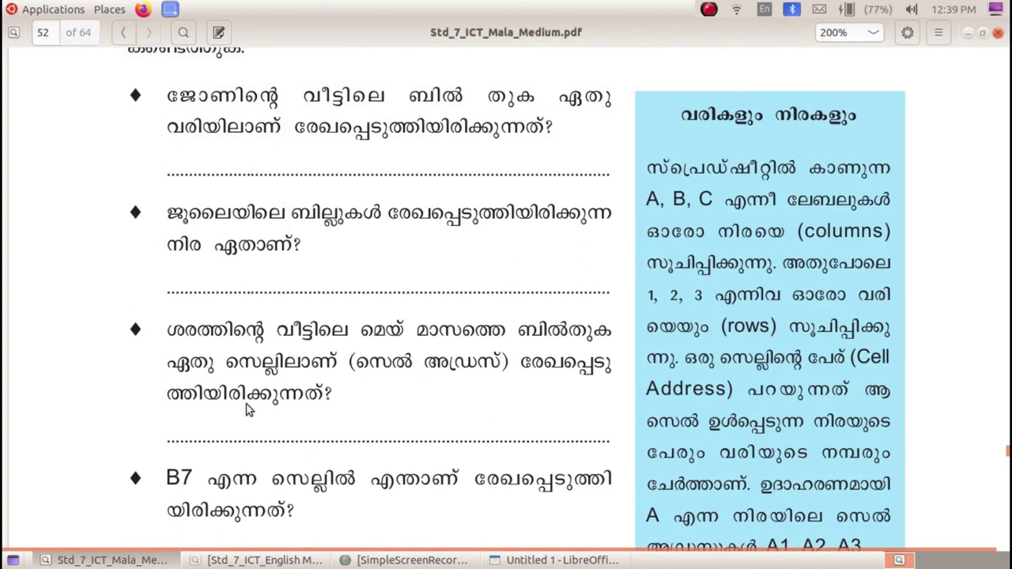
key(alt+Tab)
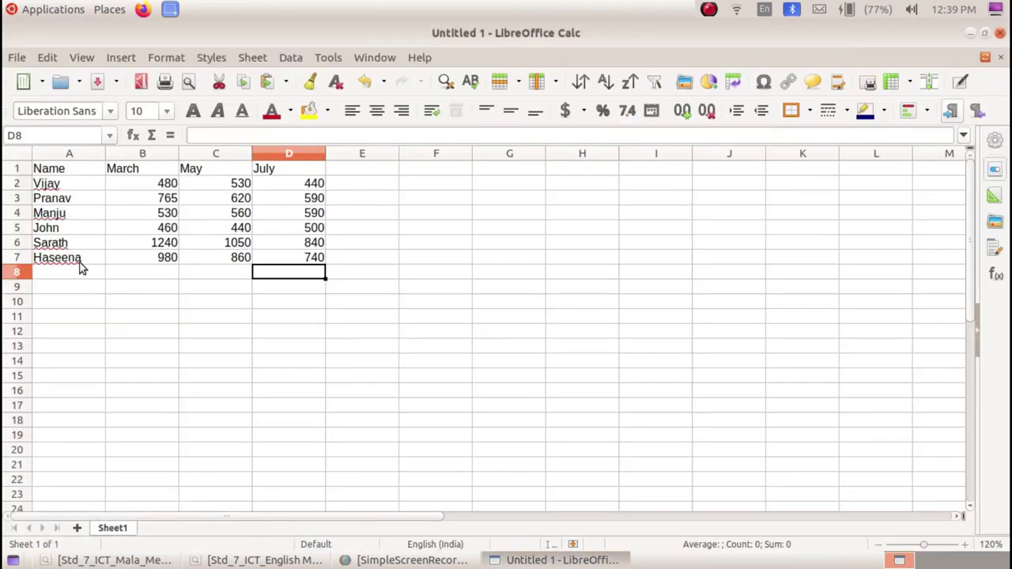
click(84, 245)
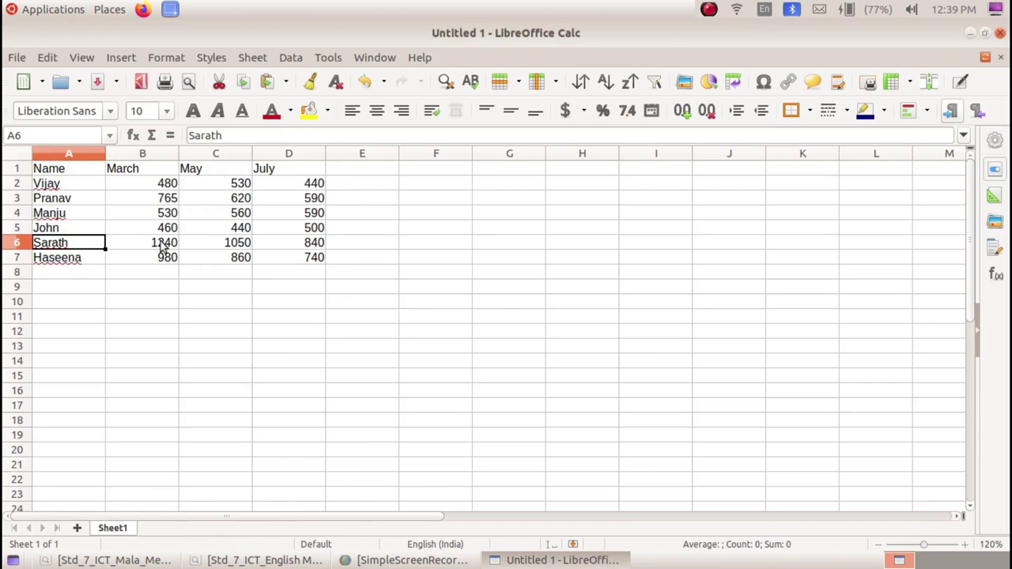
click(216, 247)
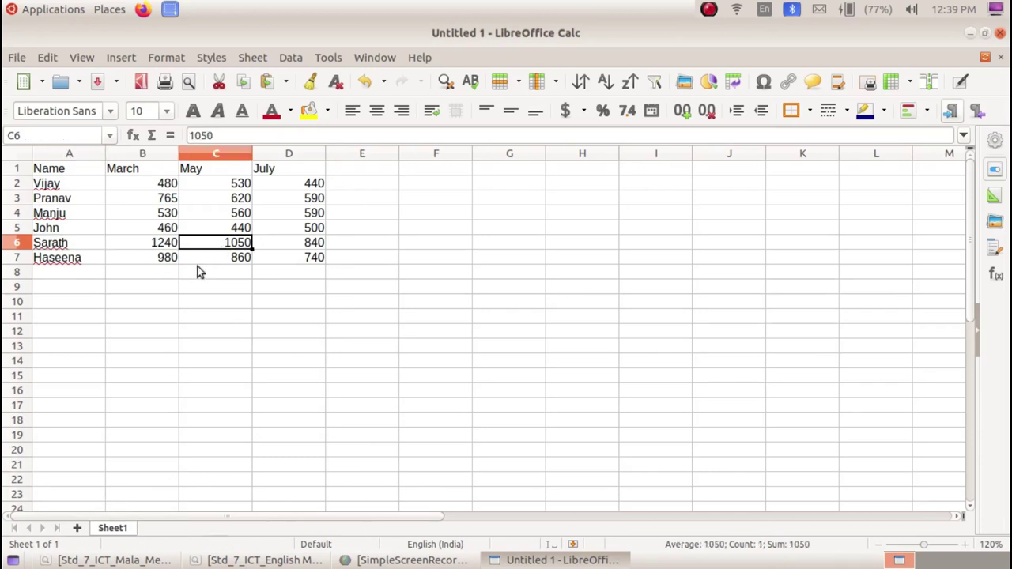
click(111, 560)
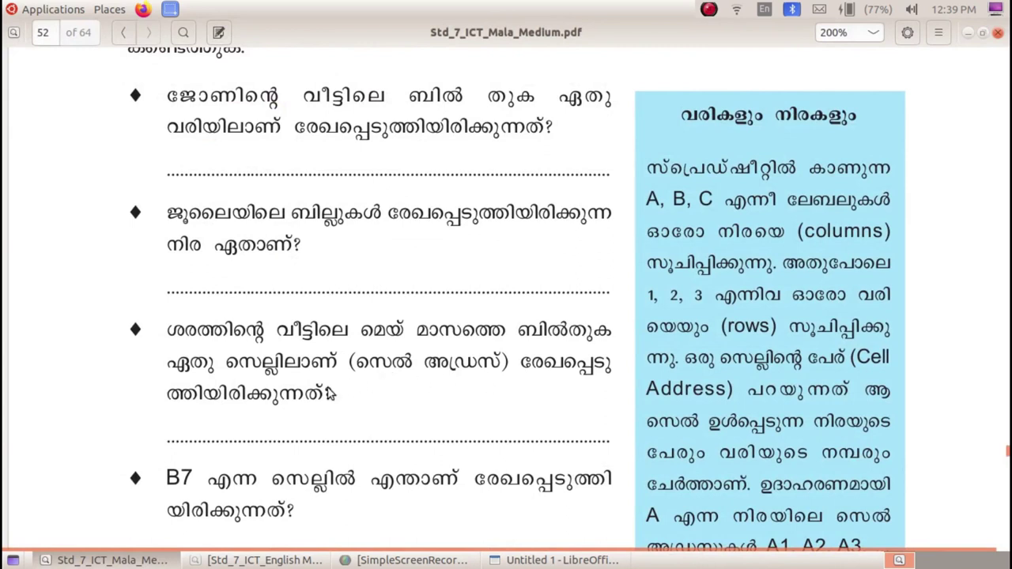
click(137, 561)
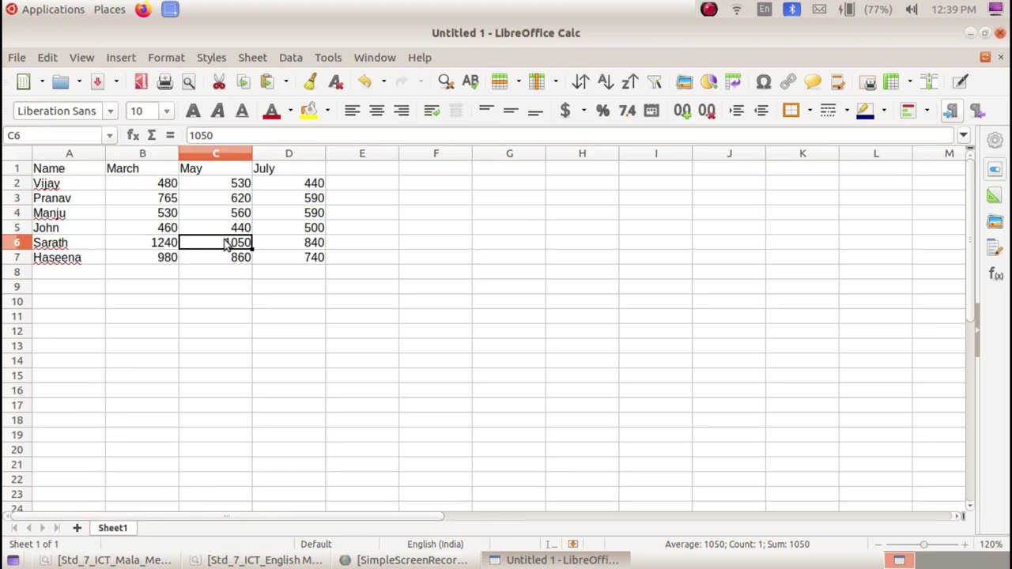
click(111, 560)
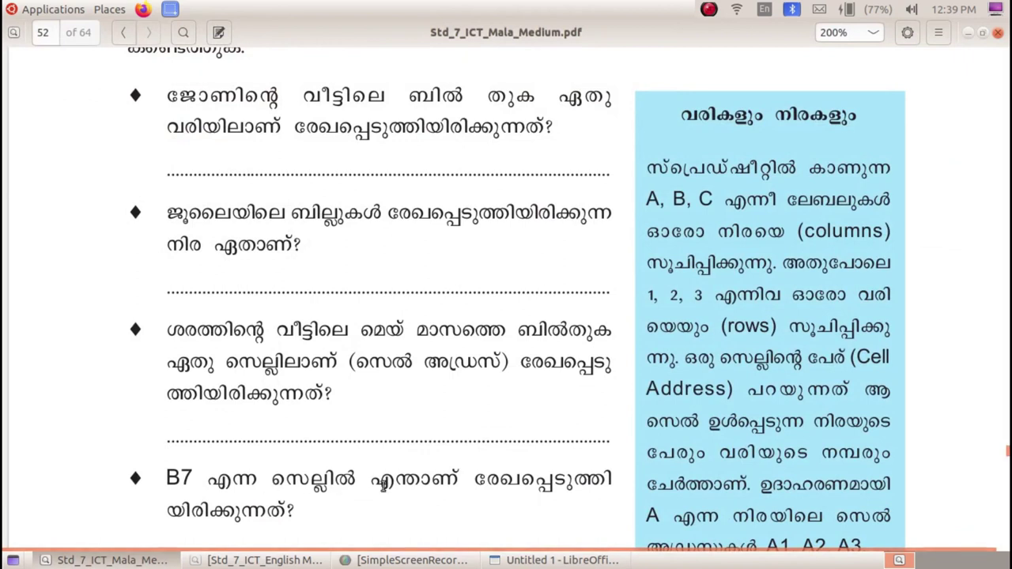
scroll(383, 487, down, 2)
scroll(447, 469, down, 1)
click(85, 560)
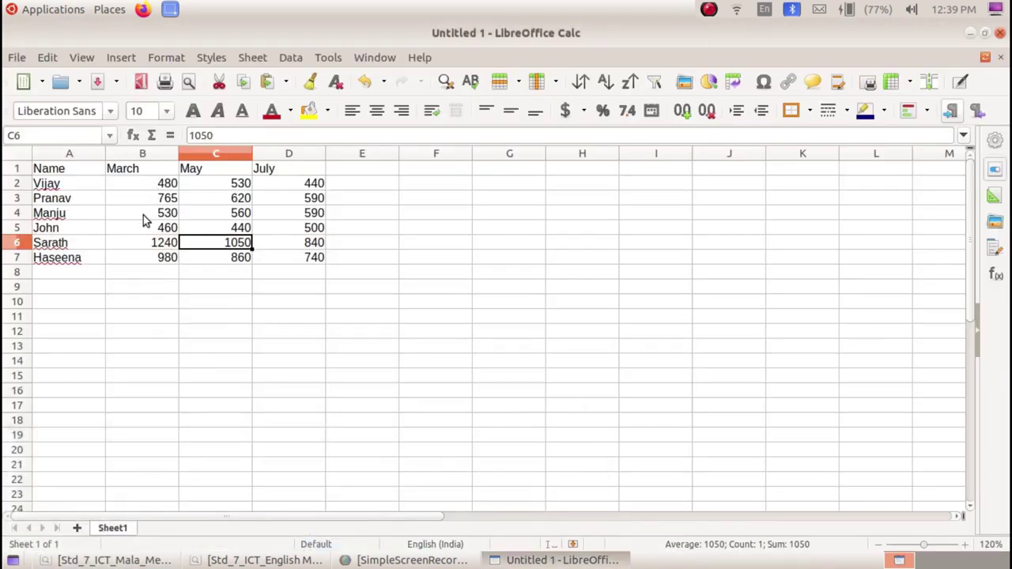
click(142, 259)
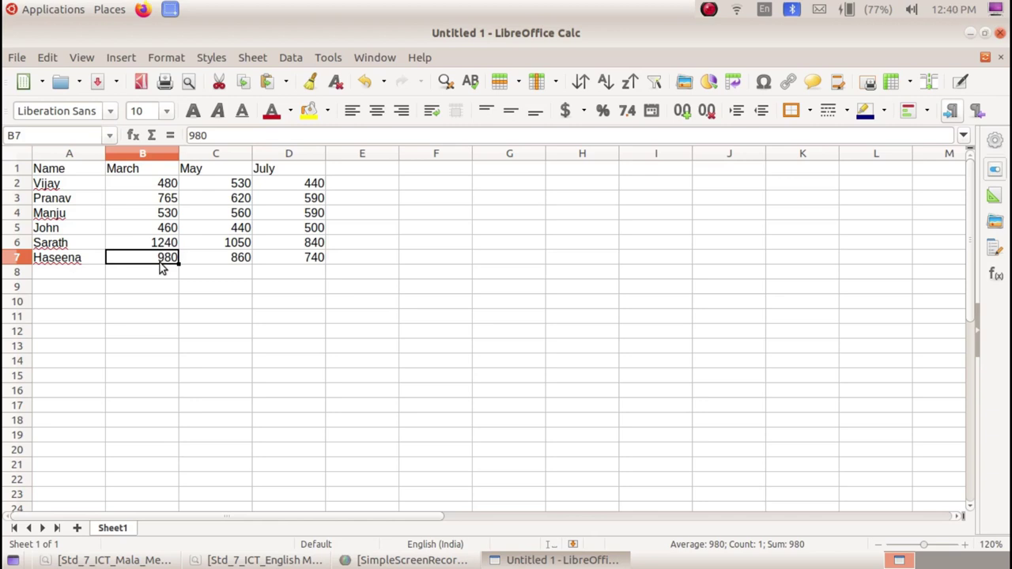
click(111, 560)
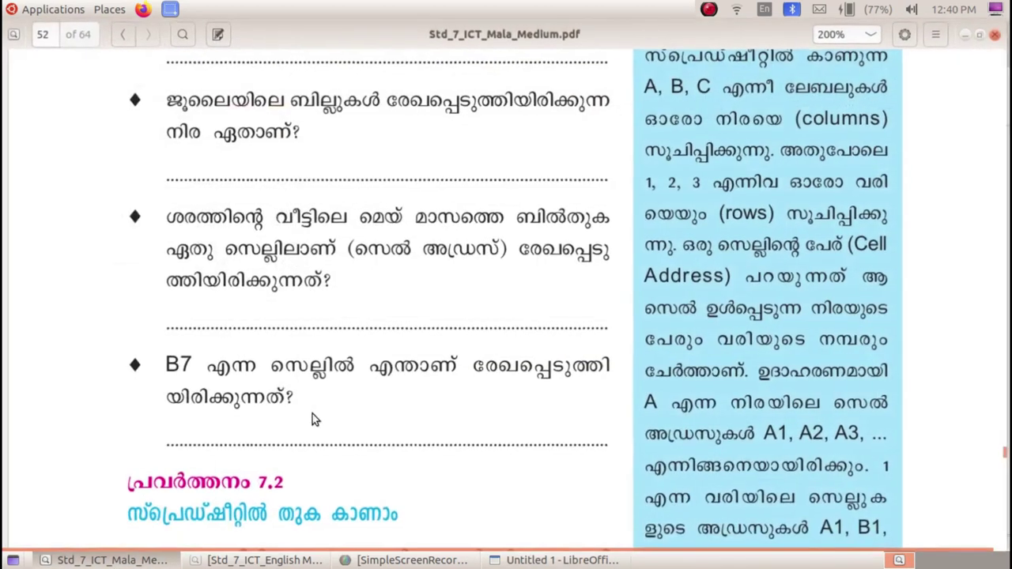
click(152, 562)
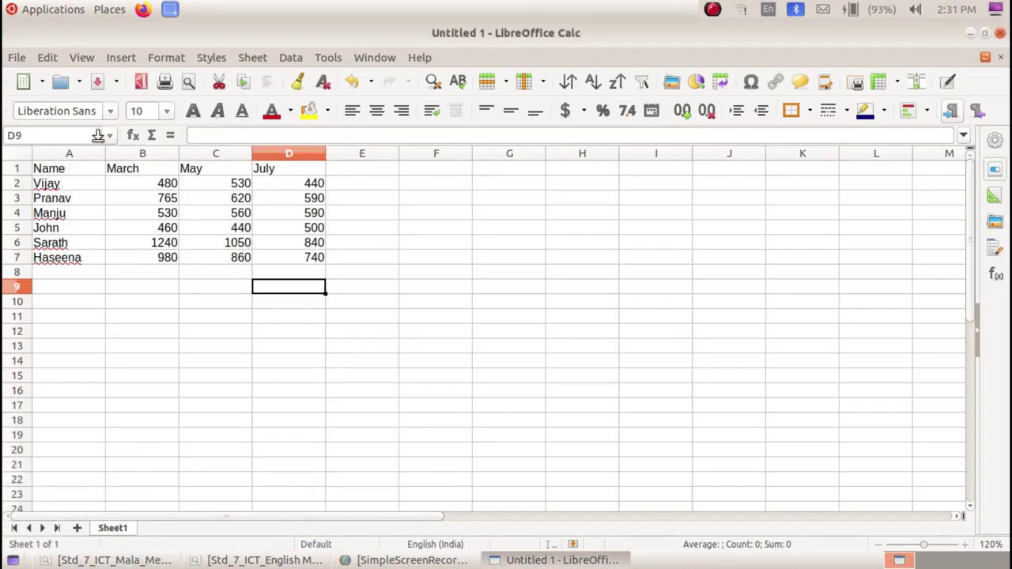
Step: Use File > Save to store the sheet as 'electricity' in the home folder's Students_Works_7
click(17, 58)
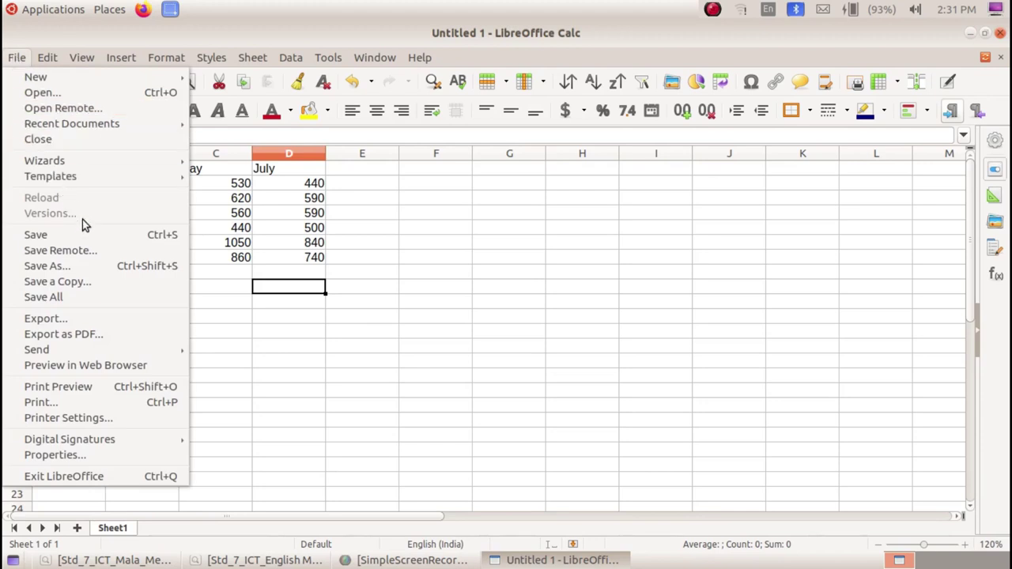
click(86, 232)
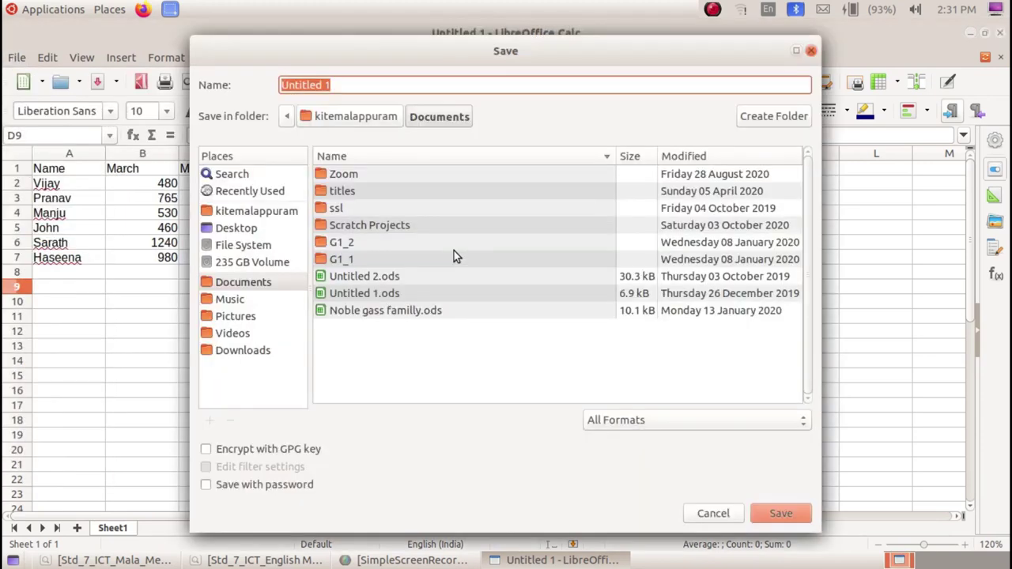
click(266, 212)
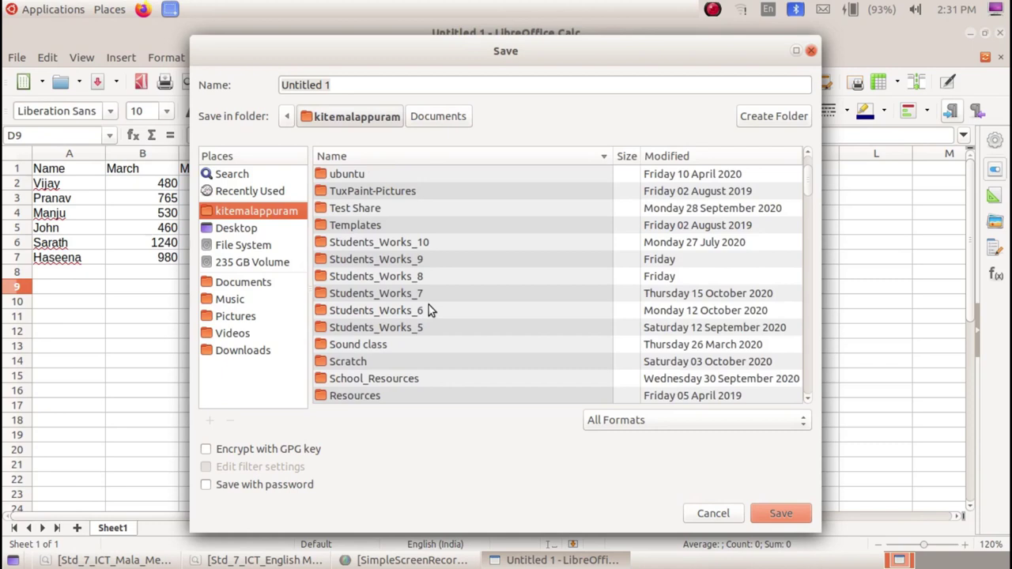
double_click(434, 293)
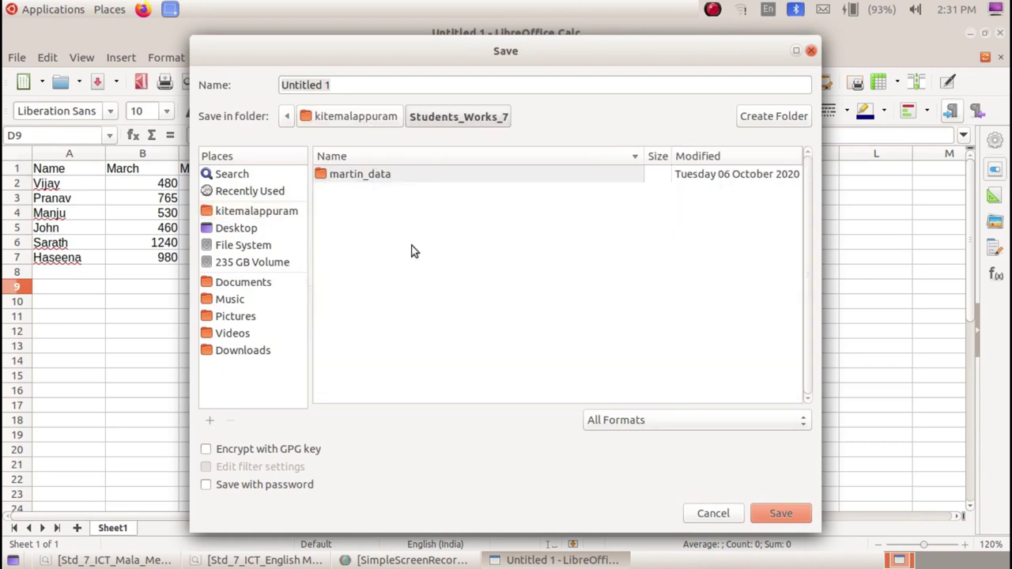
drag(356, 85, 251, 85)
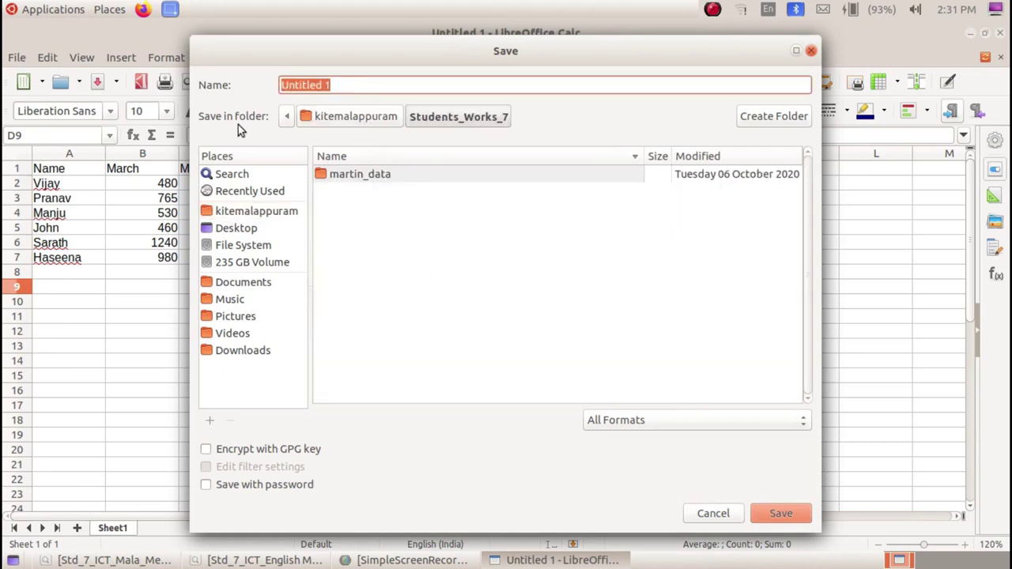
text(elect)
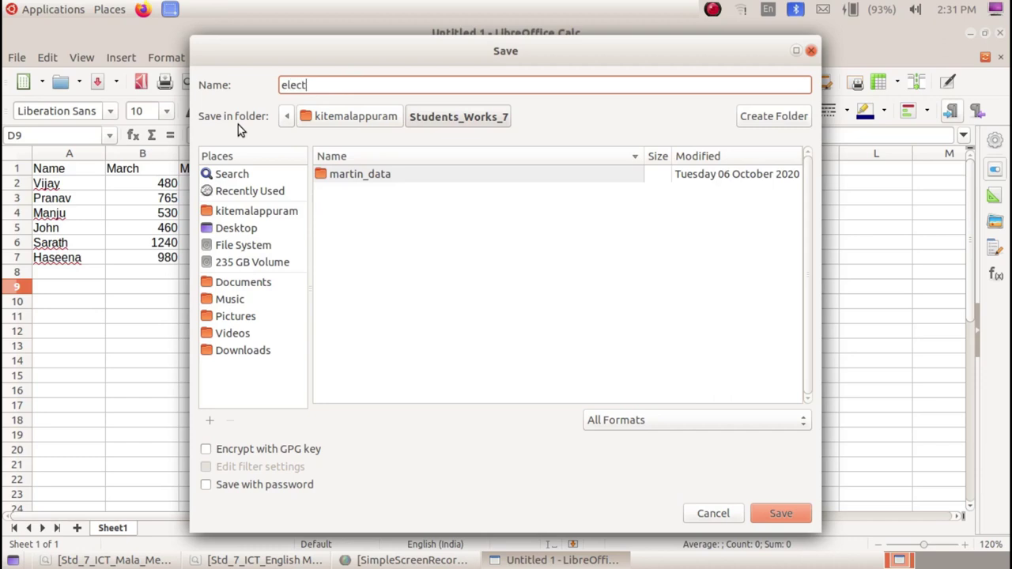
text(ricity)
click(781, 514)
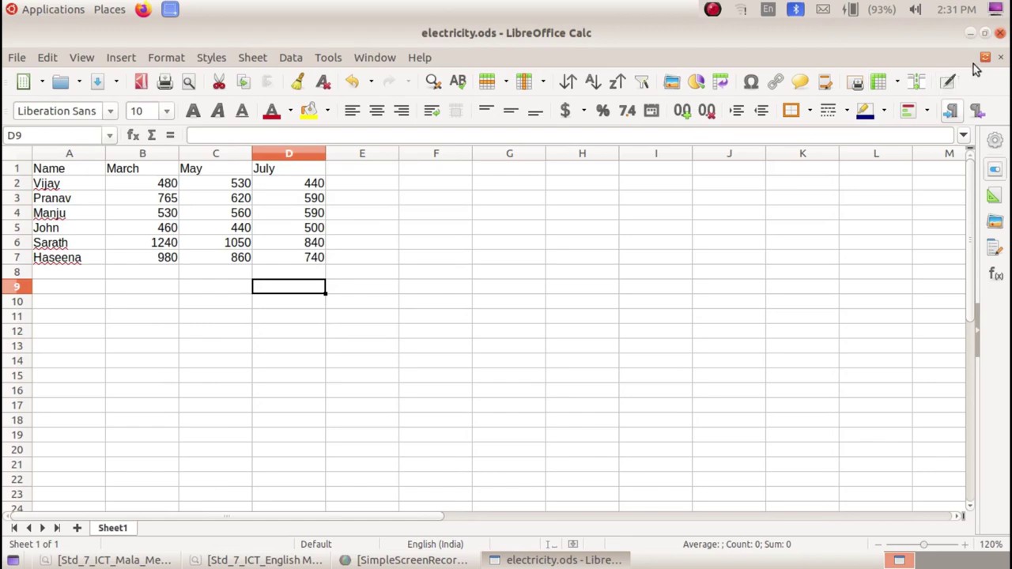
Step: Minimize Calc and browse Home > Students_Works_7 to confirm electricity.ods (10.6 kB) is there
click(971, 34)
double_click(49, 52)
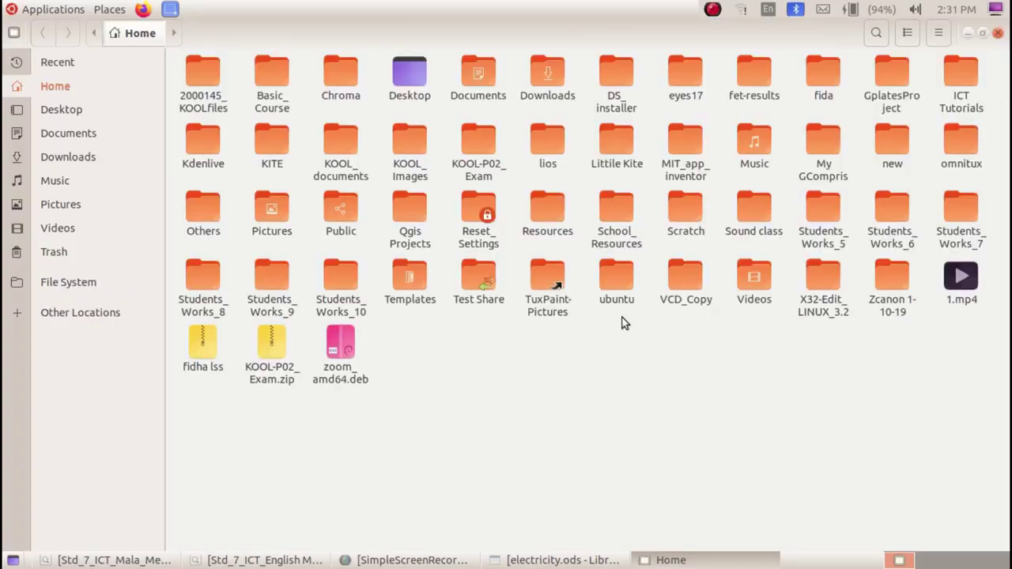
double_click(965, 223)
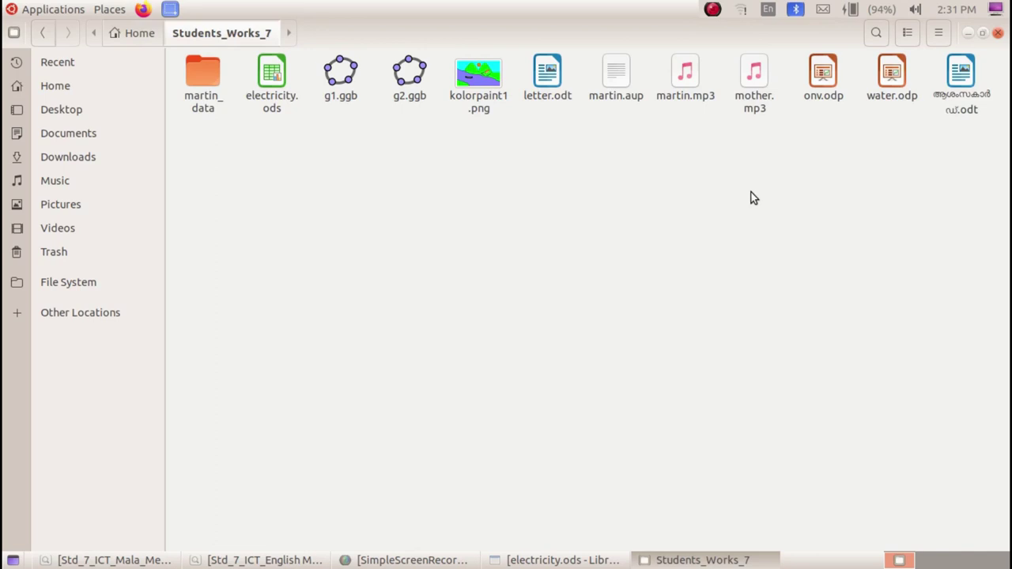
double_click(273, 87)
click(269, 105)
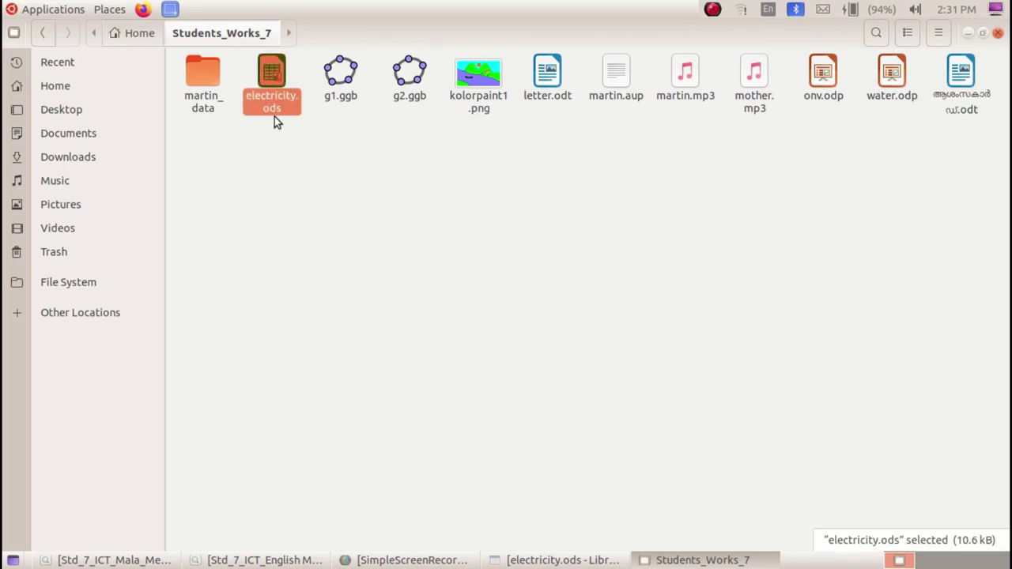
click(279, 159)
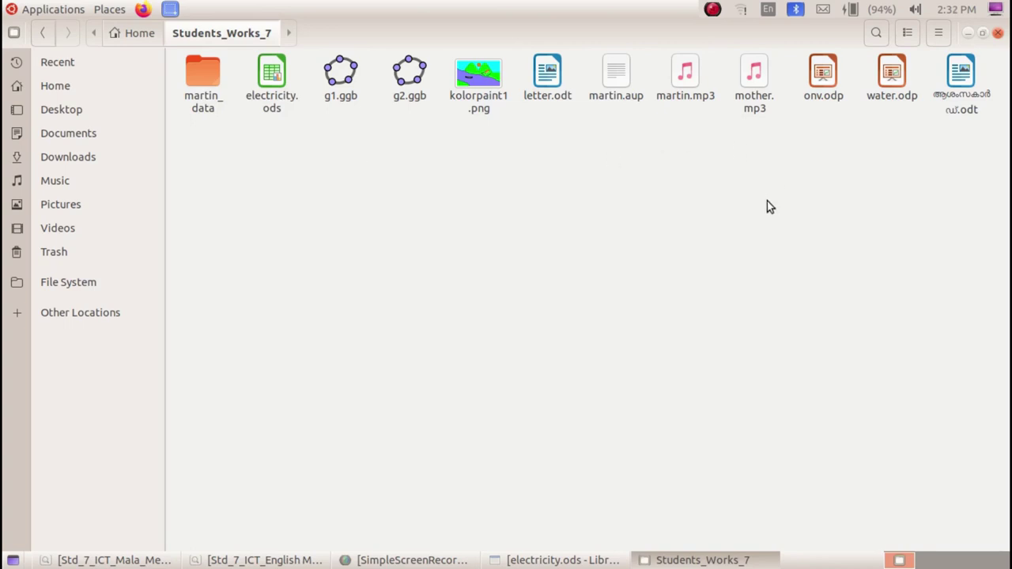